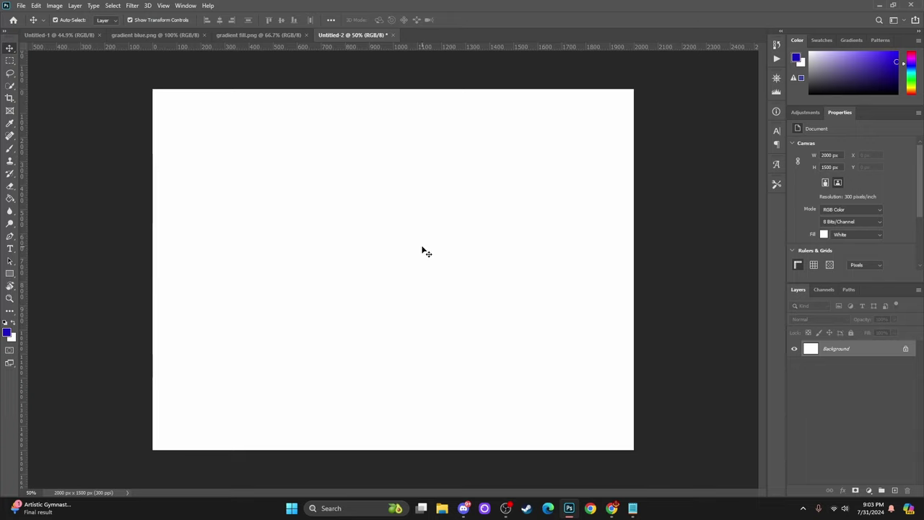
# Draw a 1994 × 1500 px rectangle shape with a white-to-black gradient fill over the whole canvas
pyautogui.click(9, 275)
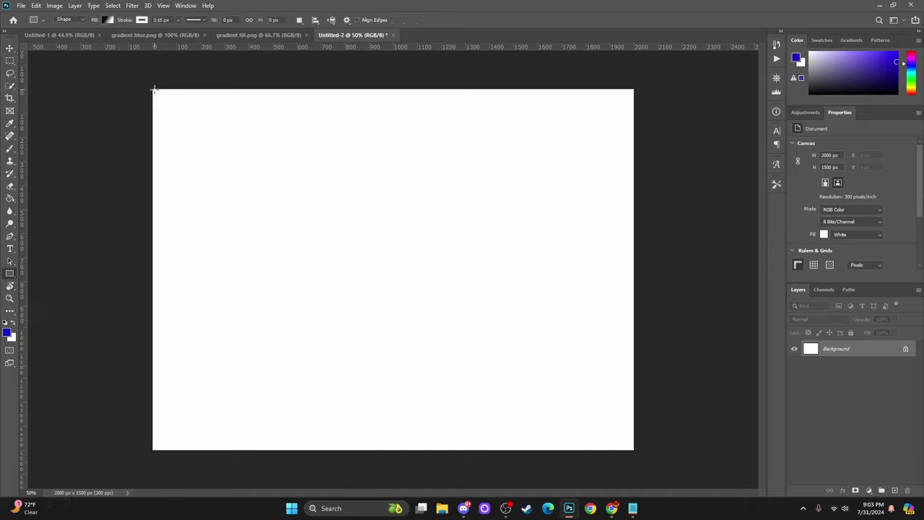
pyautogui.moveTo(153, 90); pyautogui.dragTo(634, 450)
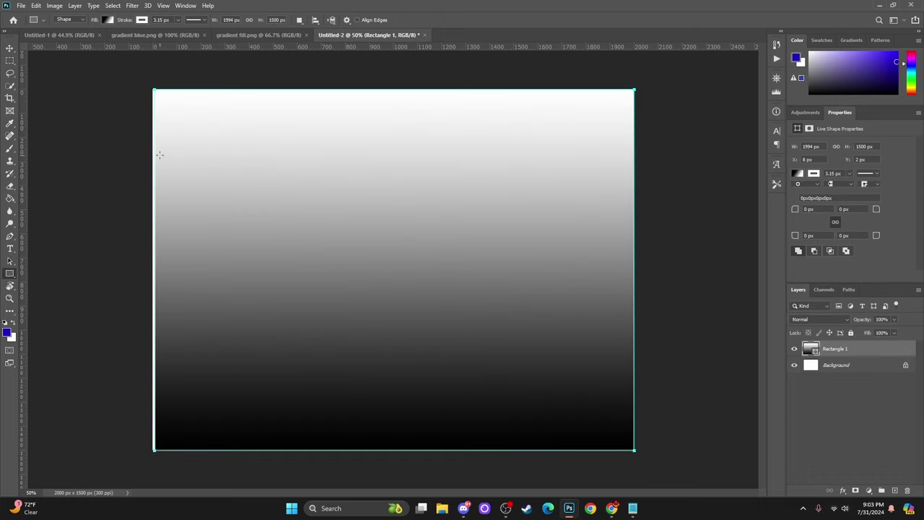
pyautogui.click(107, 21)
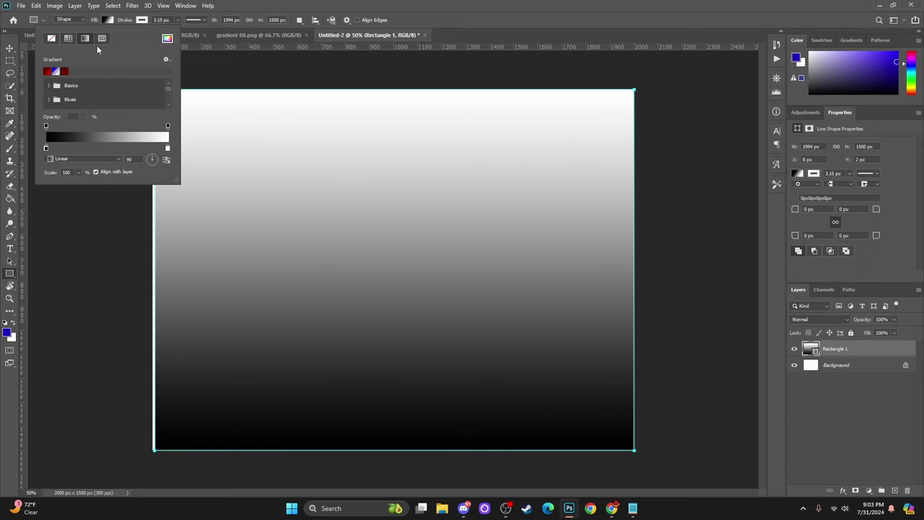
# Change Rectangle 1's gradient fill to blue fading to white toward the top
pyautogui.click(45, 71)
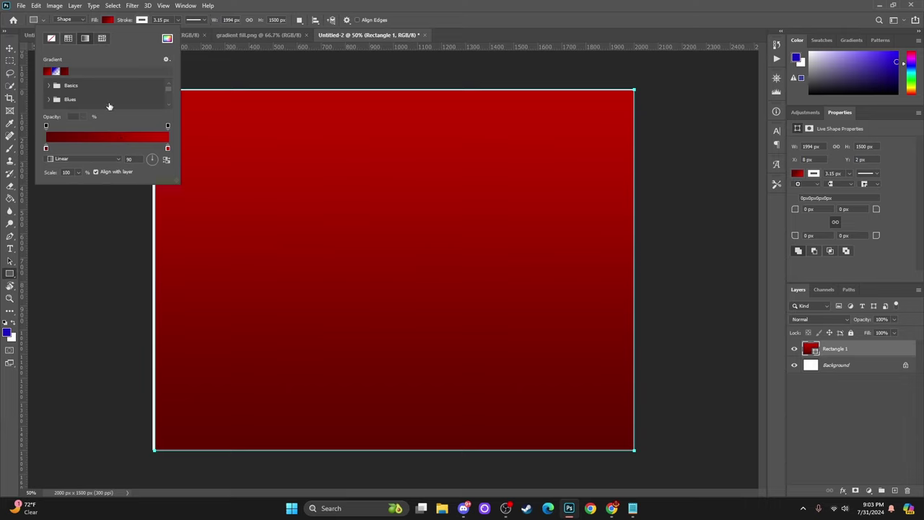
pyautogui.click(56, 72)
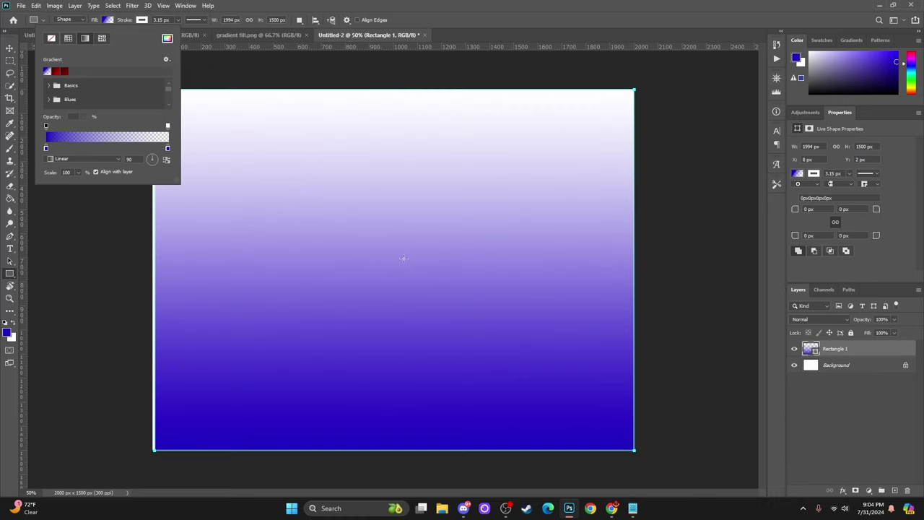
pyautogui.press('v')
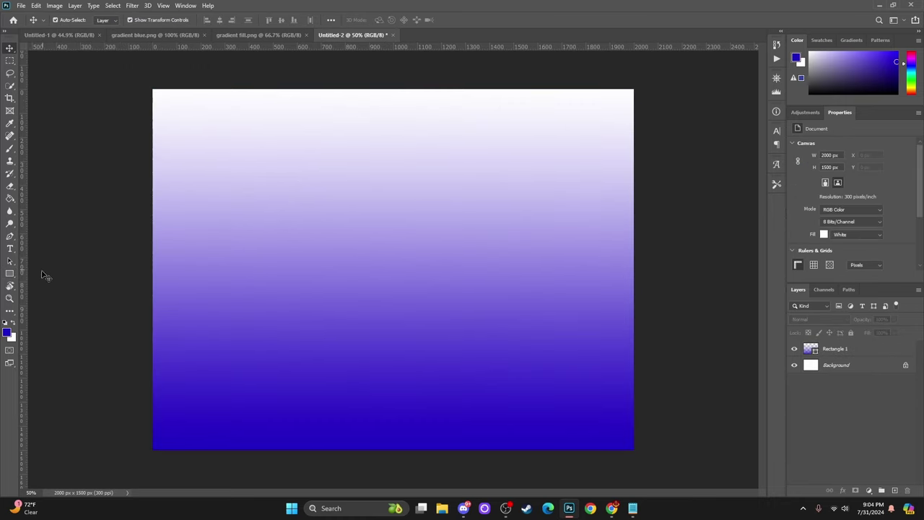
pyautogui.click(9, 274)
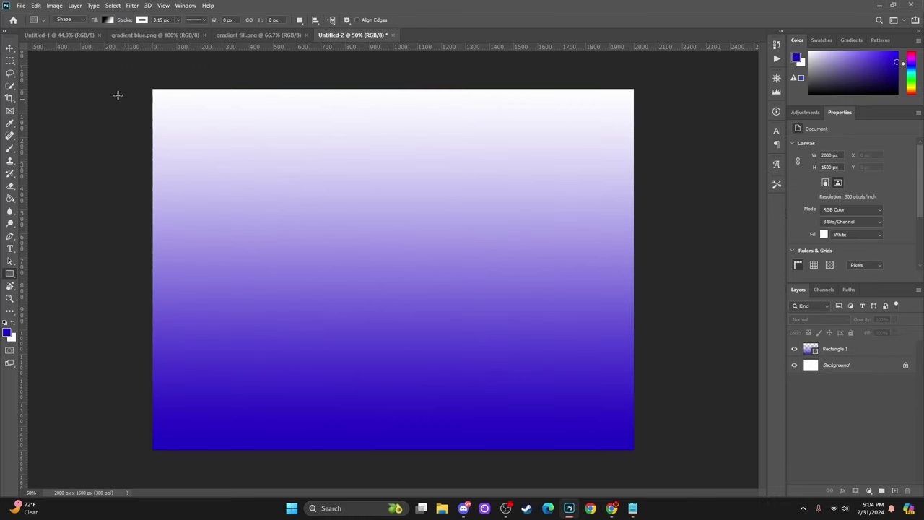
# On Rectangle 1, adjust the gradient midpoint so solid blue fades to transparent at the top
pyautogui.click(837, 348)
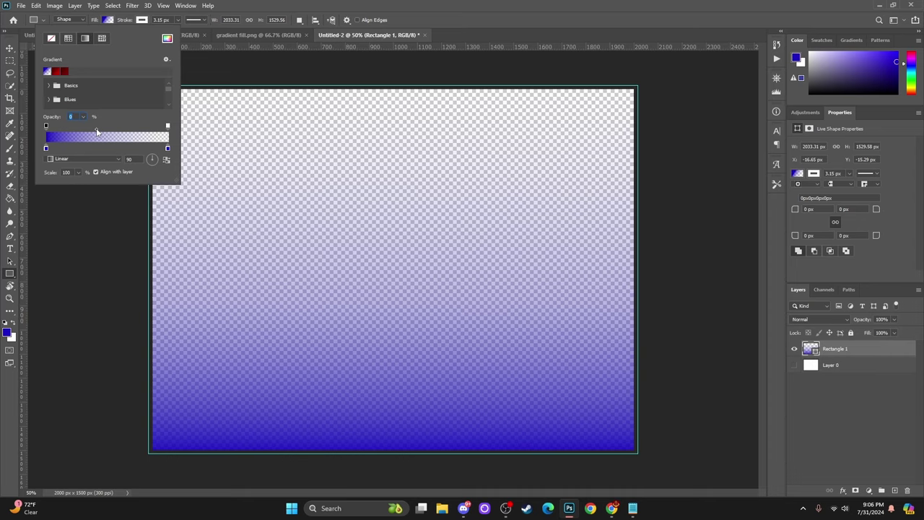
pyautogui.moveTo(97, 131); pyautogui.dragTo(72, 132)
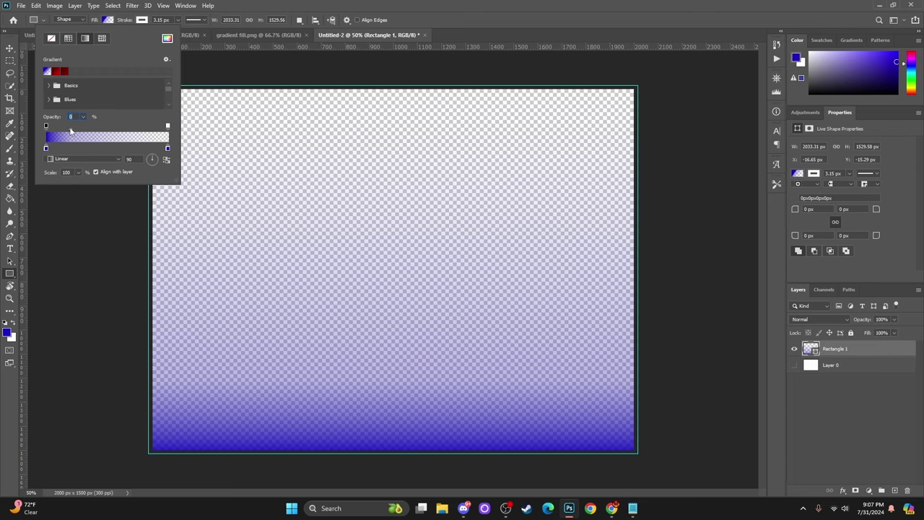
pyautogui.moveTo(71, 130); pyautogui.dragTo(164, 130)
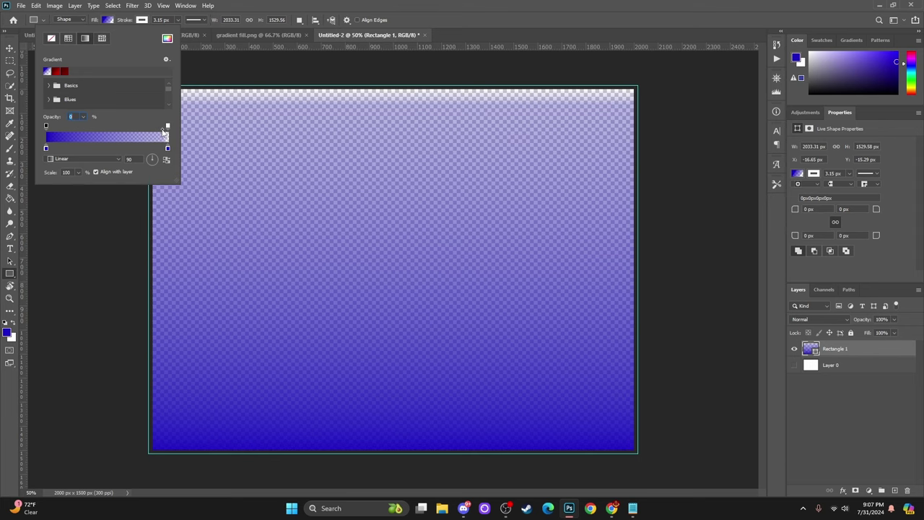
pyautogui.moveTo(163, 130); pyautogui.dragTo(108, 130)
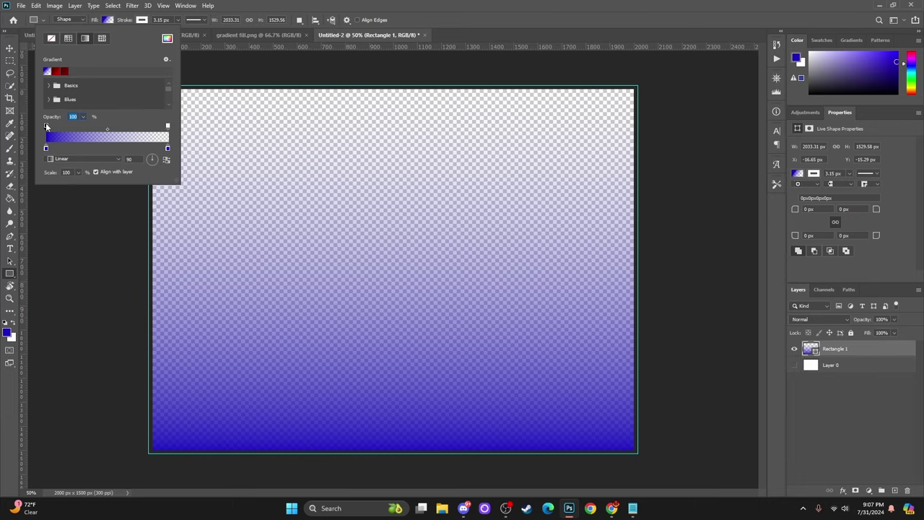
# Tune the gradient's opacity stops, colour stop and midpoint so the lower quarter stays solid blue
pyautogui.moveTo(46, 126); pyautogui.dragTo(70, 127)
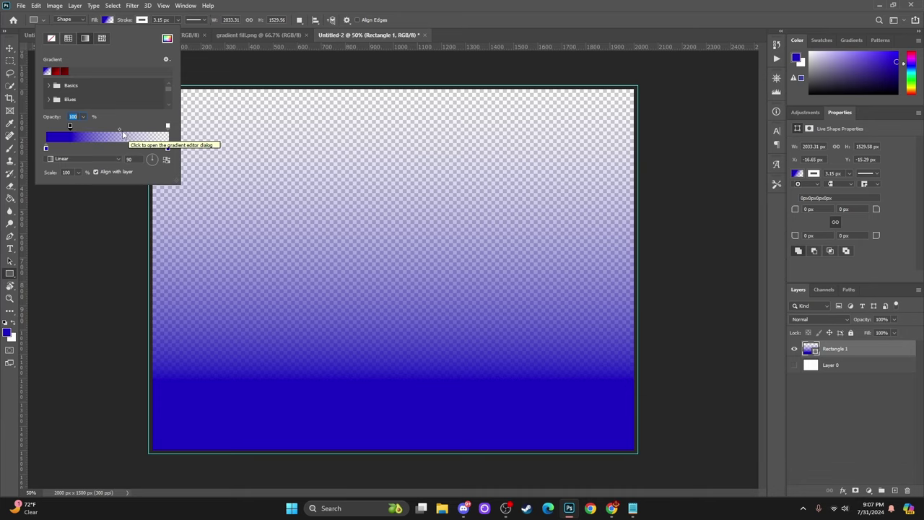
pyautogui.moveTo(120, 132)
pyautogui.mouseDown()
pyautogui.moveTo(133, 132)
pyautogui.moveTo(104, 132)
pyautogui.mouseUp()
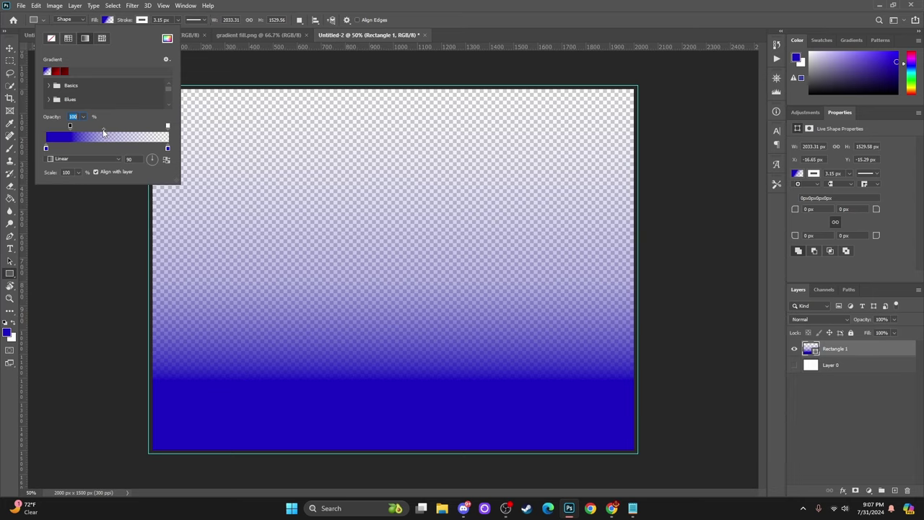
pyautogui.moveTo(110, 131); pyautogui.dragTo(117, 131)
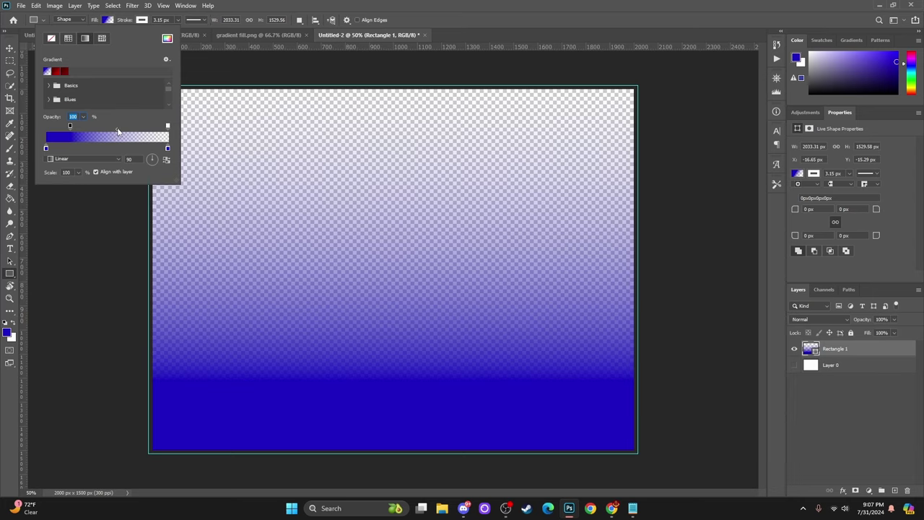
pyautogui.moveTo(70, 126); pyautogui.dragTo(61, 126)
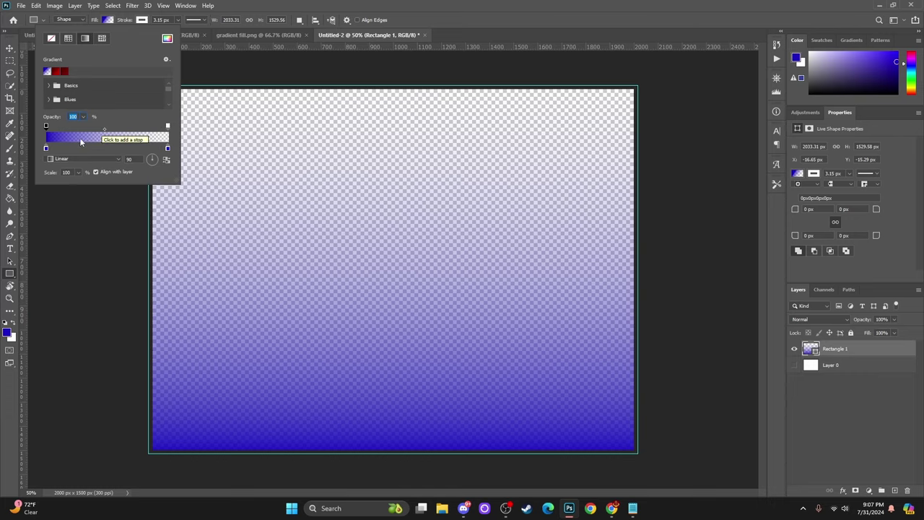
pyautogui.moveTo(48, 148); pyautogui.dragTo(59, 125)
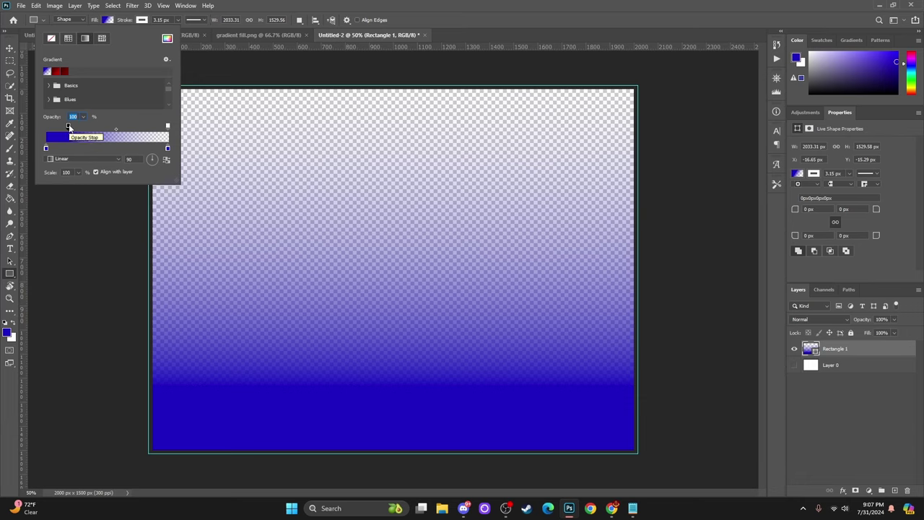
pyautogui.moveTo(68, 127); pyautogui.dragTo(88, 133)
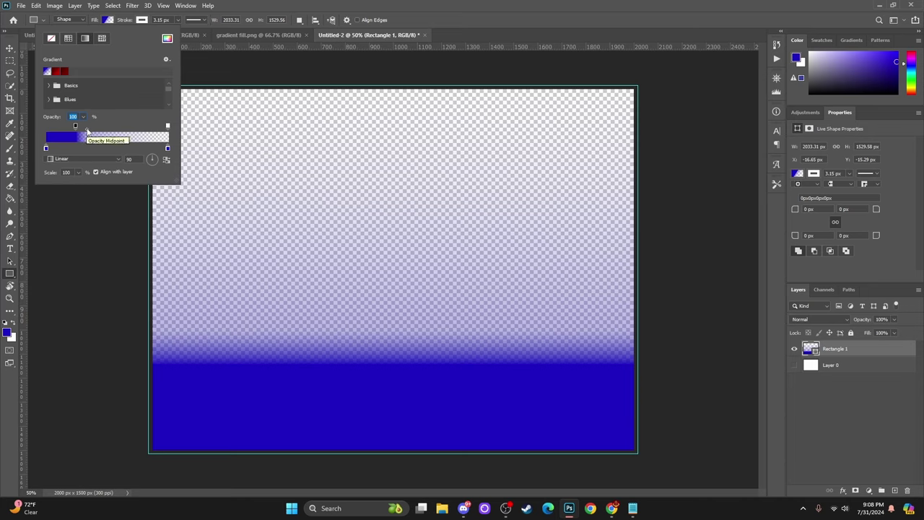
pyautogui.moveTo(87, 130); pyautogui.dragTo(107, 130)
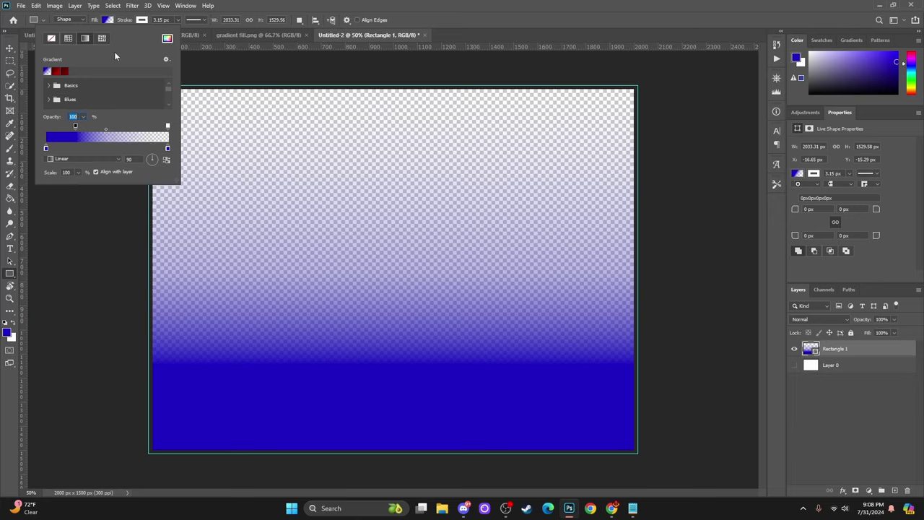
# Set up Export As for the image as a PNG with Smaller File (8-bit) enabled
pyautogui.click(109, 22)
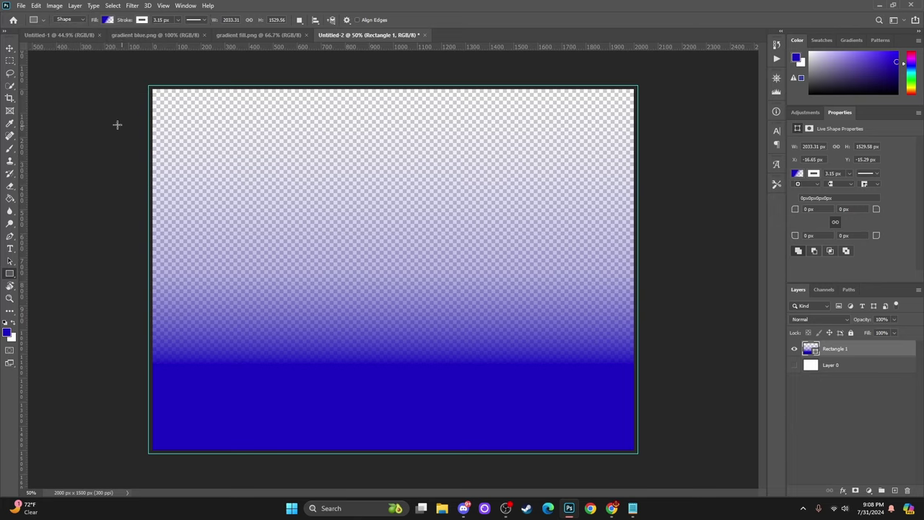
pyautogui.click(21, 5)
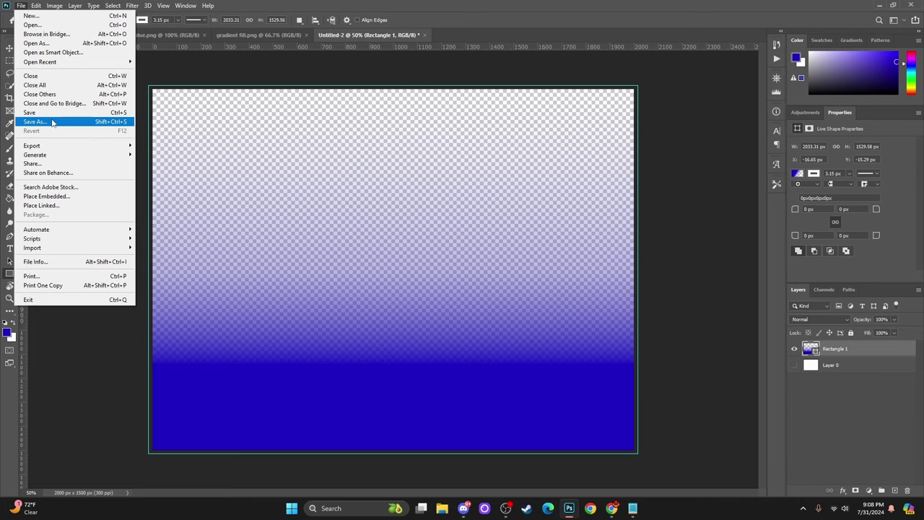
pyautogui.moveTo(50, 145)
pyautogui.click(166, 154)
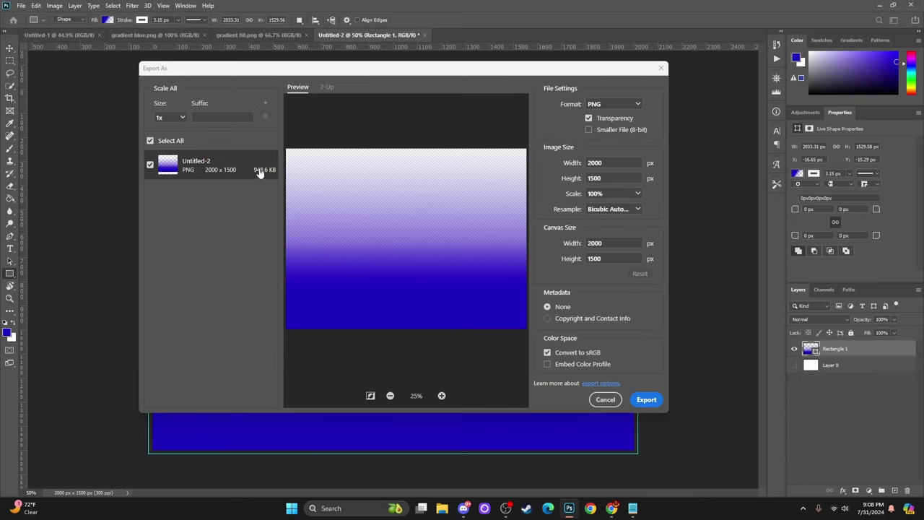
pyautogui.click(588, 130)
# Export the gradient as a PNG and give the new rectangle a red fill
pyautogui.click(646, 400)
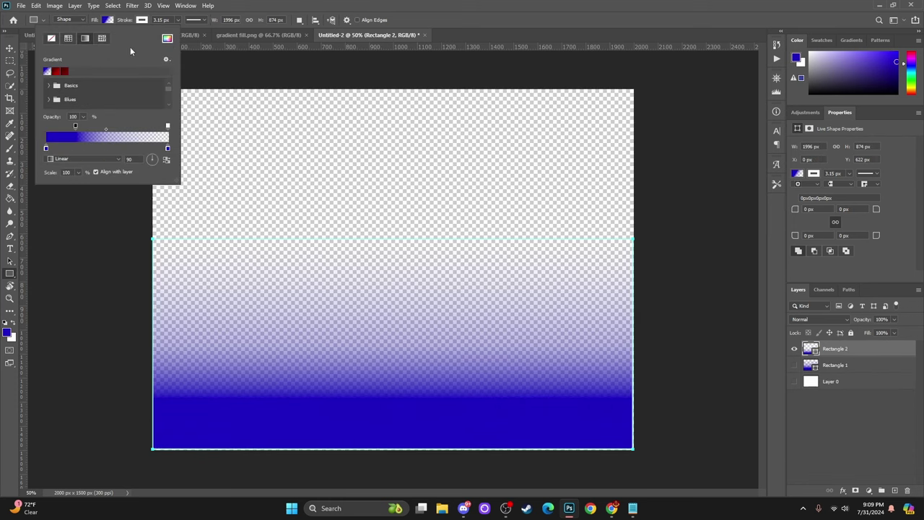
pyautogui.click(167, 38)
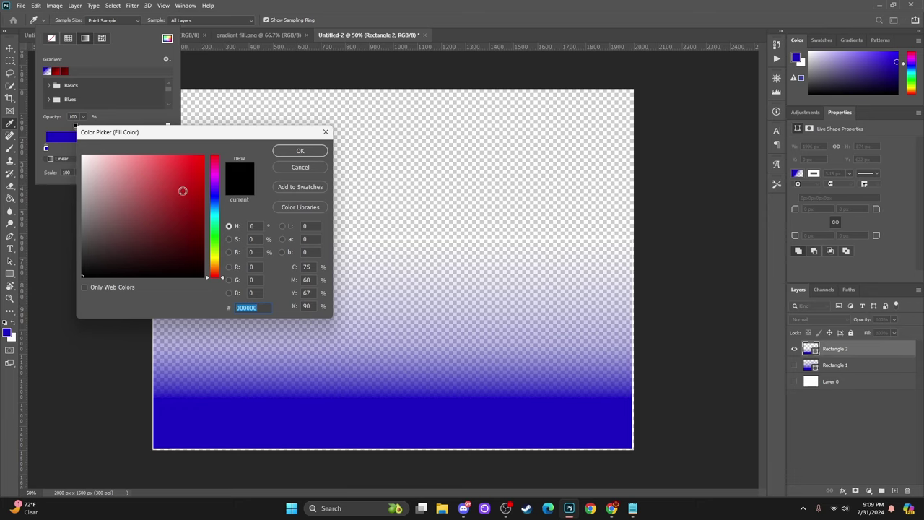
pyautogui.click(181, 193)
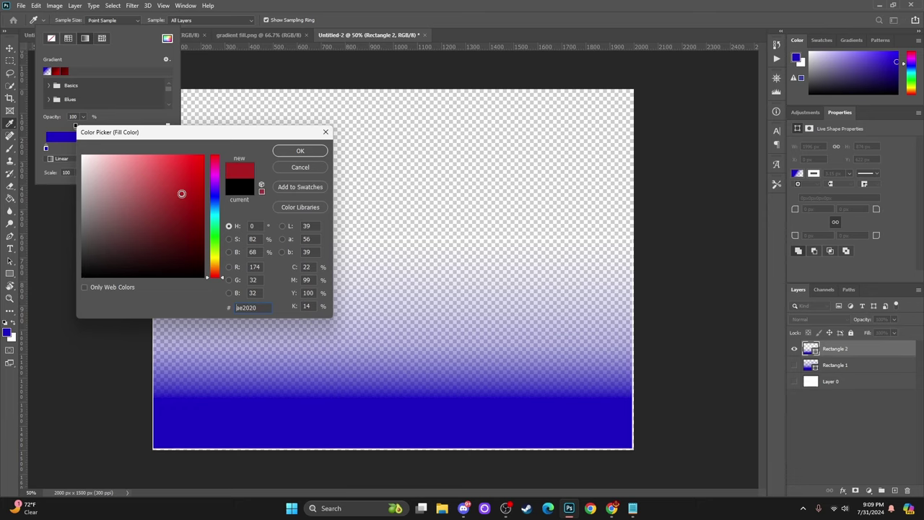
pyautogui.click(299, 150)
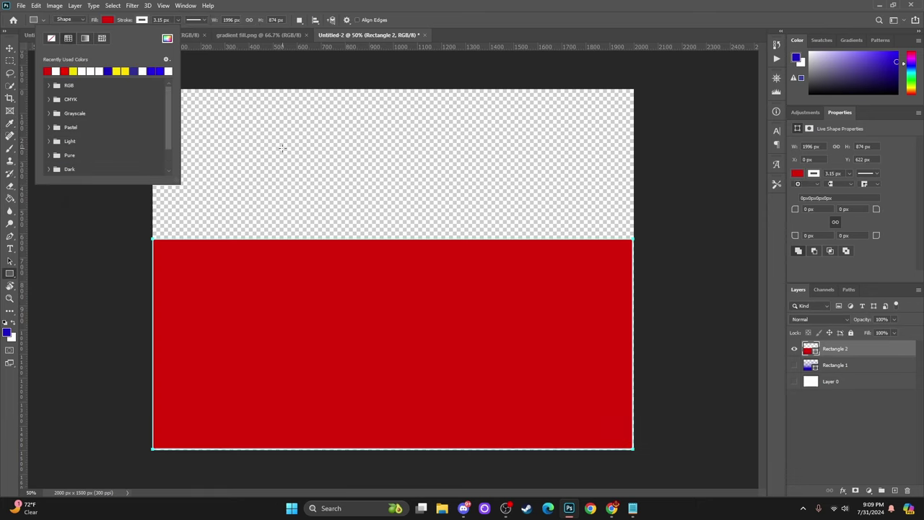
# Change Rectangle 2 to a solid dark red fill (#850606)
pyautogui.click(85, 40)
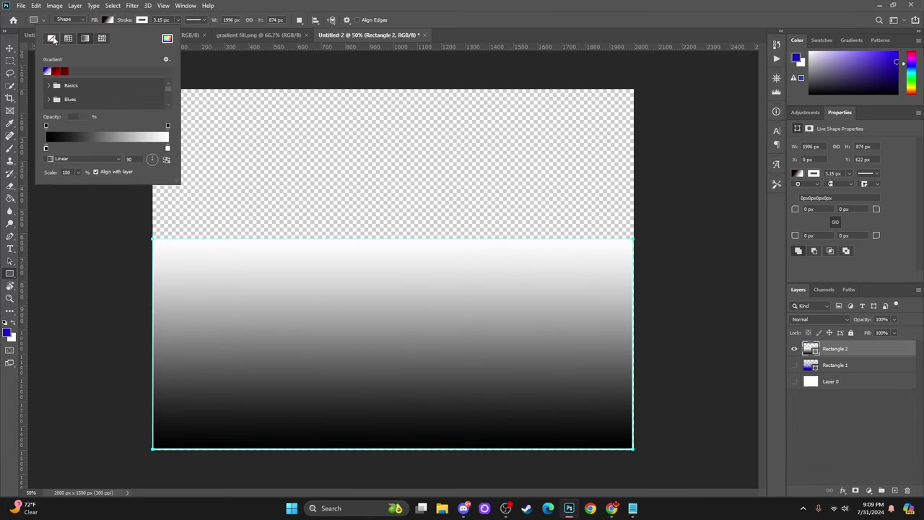
pyautogui.click(51, 38)
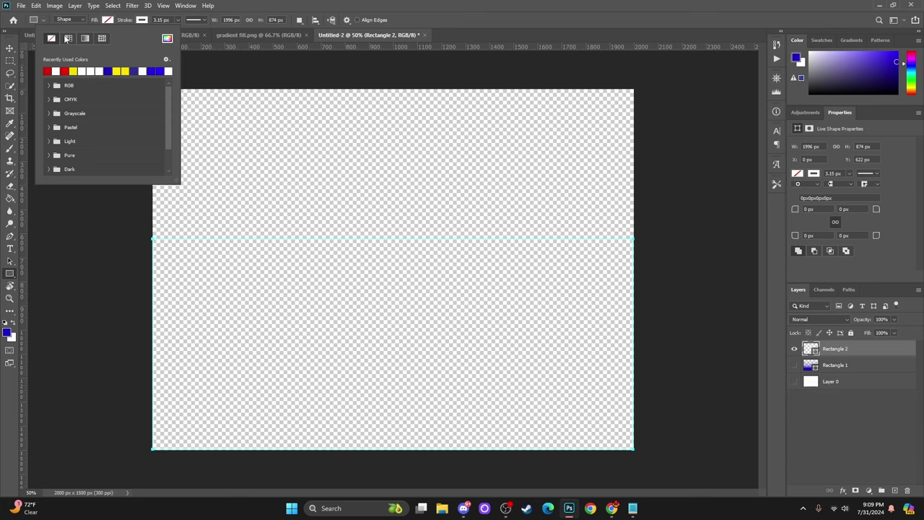
pyautogui.click(68, 38)
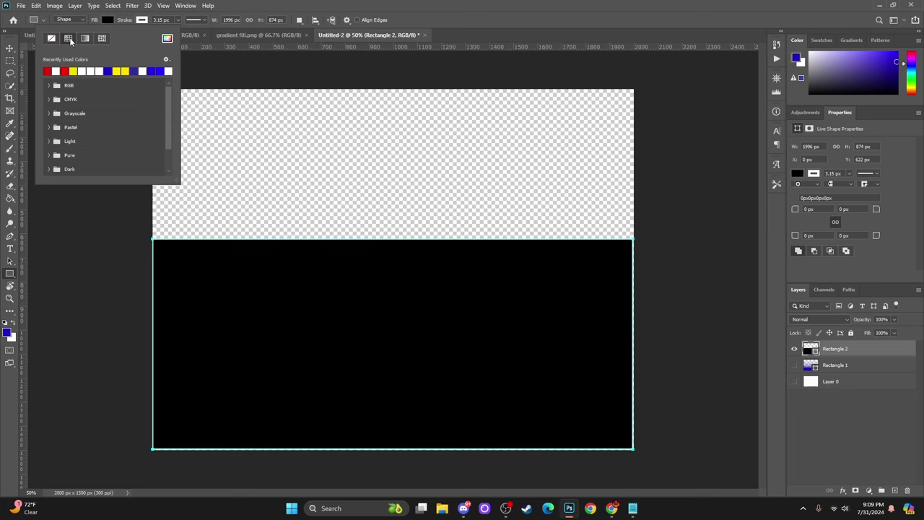
pyautogui.click(166, 39)
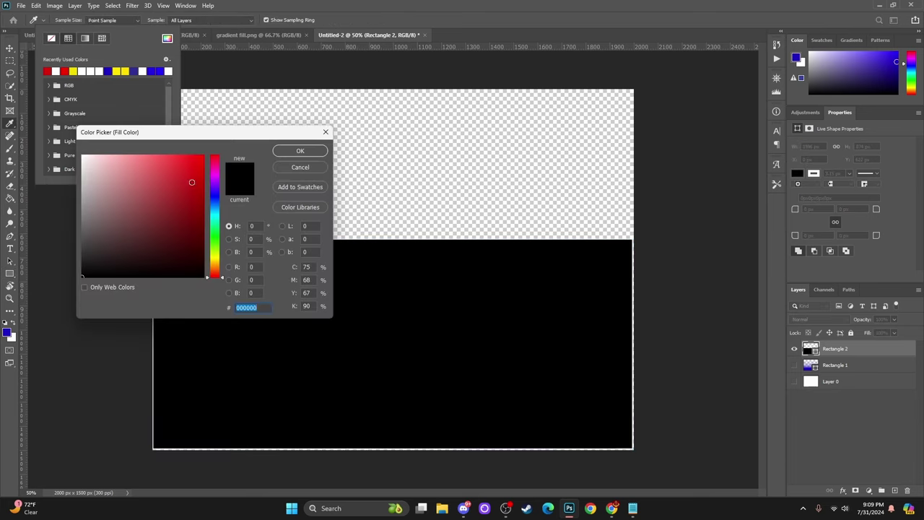
pyautogui.click(192, 182)
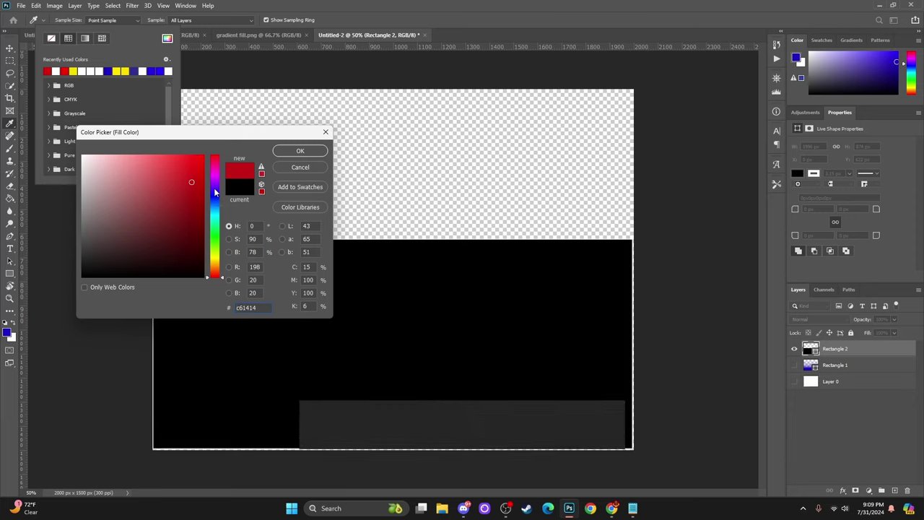
pyautogui.click(214, 197)
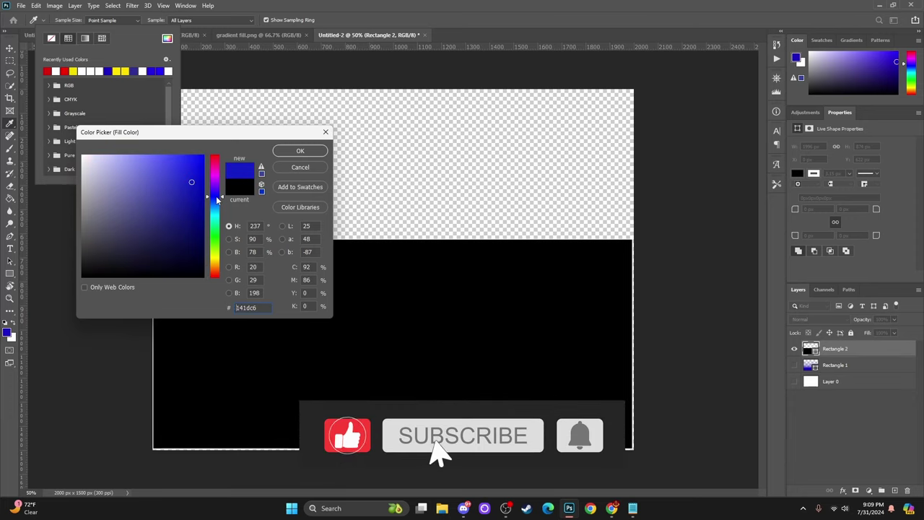
pyautogui.click(198, 208)
pyautogui.click(198, 215)
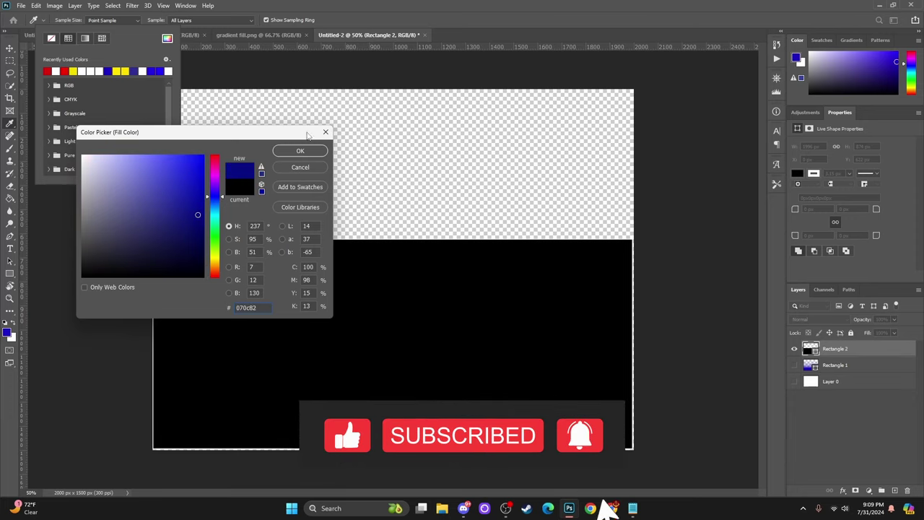
pyautogui.moveTo(212, 160)
pyautogui.mouseDown()
pyautogui.moveTo(212, 146)
pyautogui.moveTo(199, 213)
pyautogui.mouseUp()
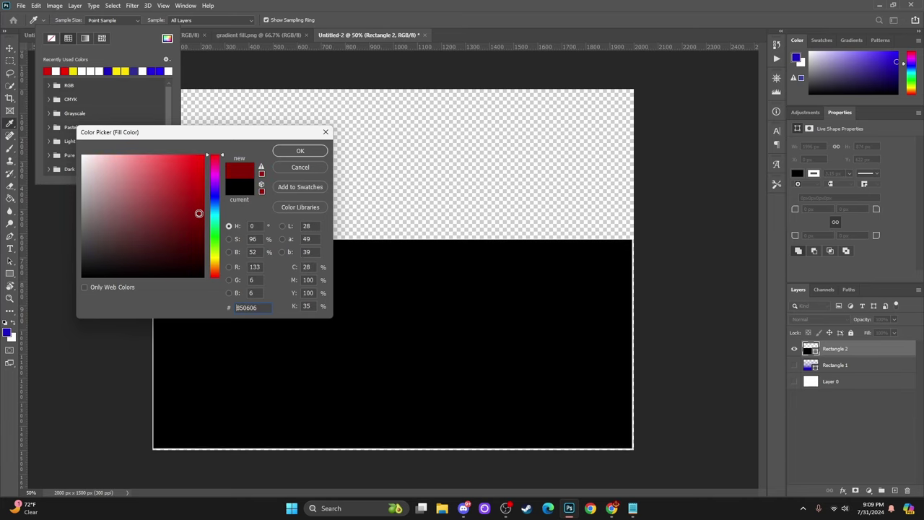
pyautogui.click(282, 151)
pyautogui.click(289, 217)
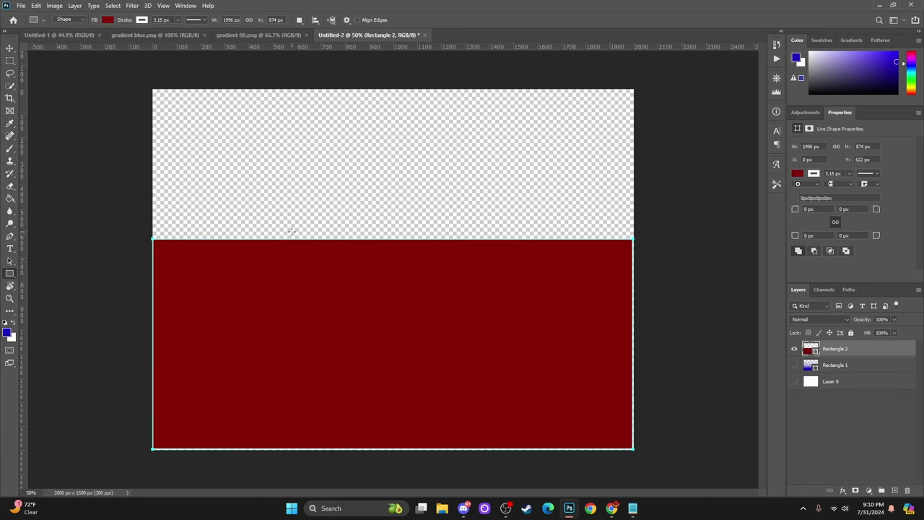
# Resize the red Rectangle 2 to span the full 2000 px width, starting near y 752 px
pyautogui.click(9, 49)
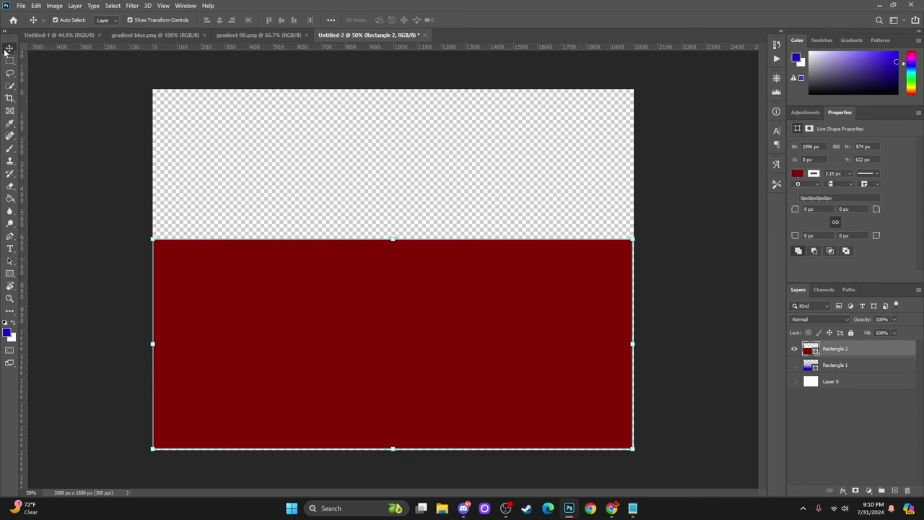
pyautogui.click(119, 180)
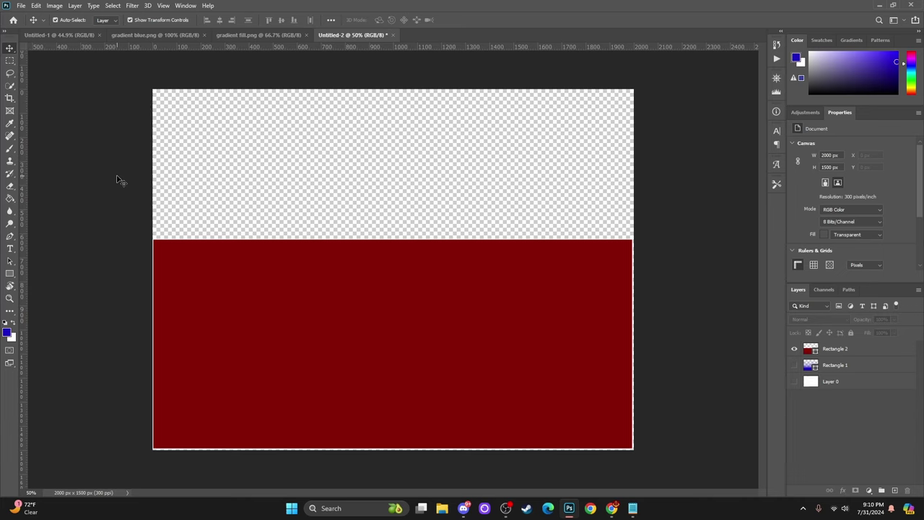
pyautogui.click(356, 315)
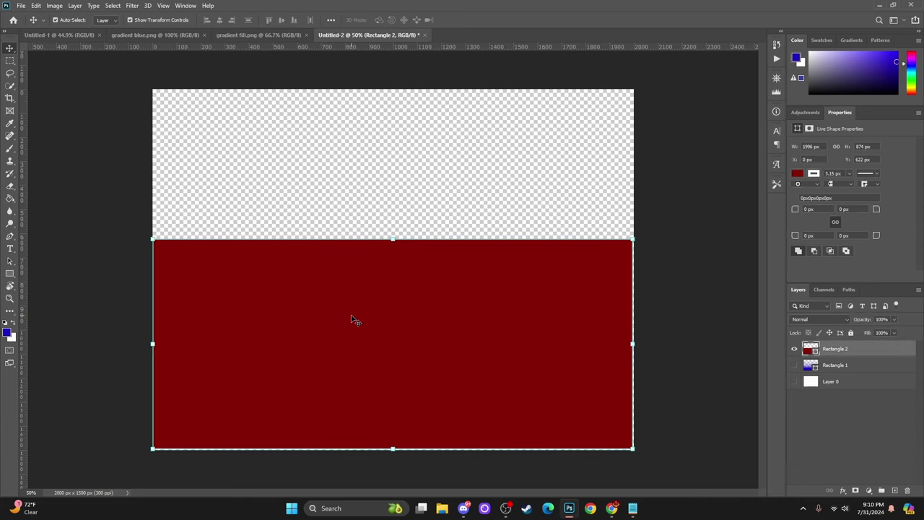
pyautogui.click(153, 344)
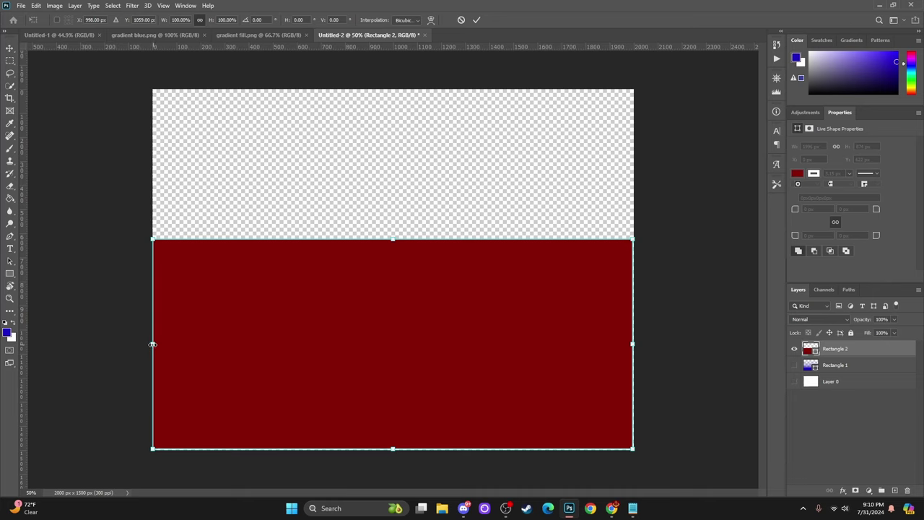
pyautogui.moveTo(152, 345); pyautogui.dragTo(148, 345)
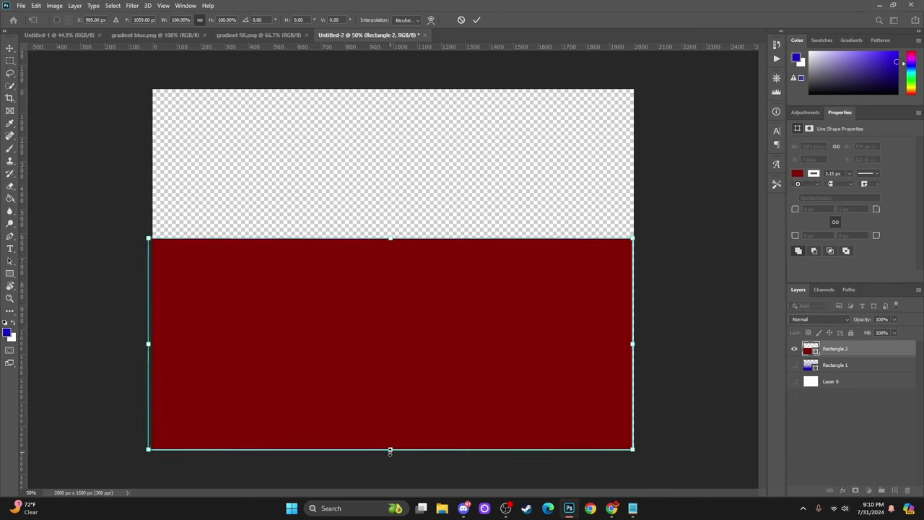
pyautogui.moveTo(390, 451)
pyautogui.mouseDown()
pyautogui.moveTo(383, 457)
pyautogui.moveTo(390, 454)
pyautogui.mouseUp()
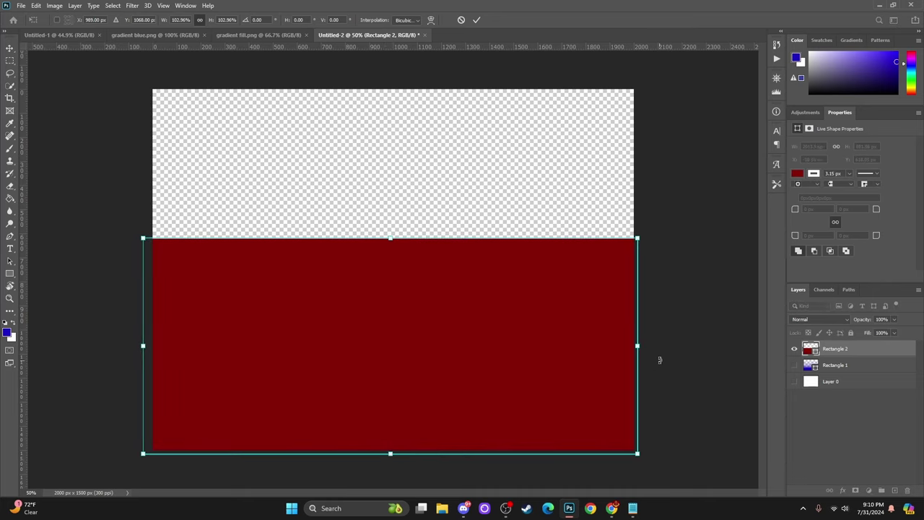
pyautogui.moveTo(638, 345); pyautogui.dragTo(641, 346)
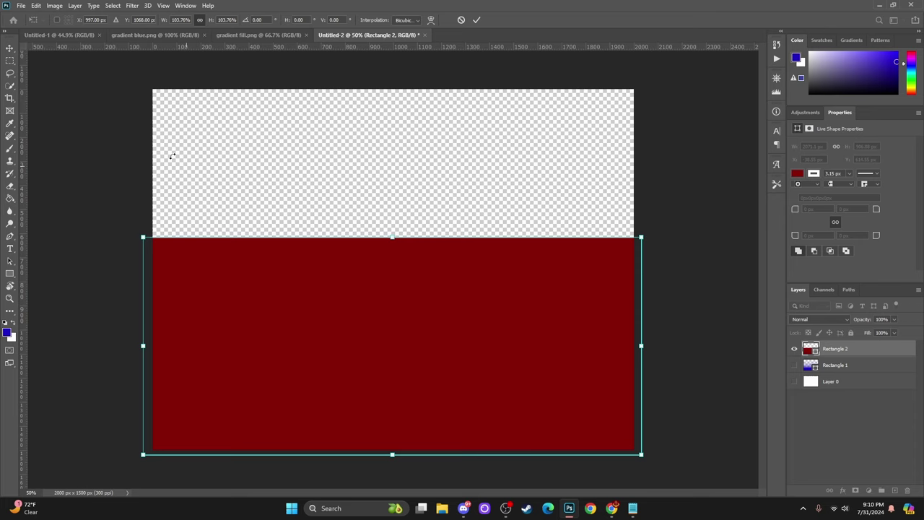
pyautogui.click(10, 43)
pyautogui.click(59, 124)
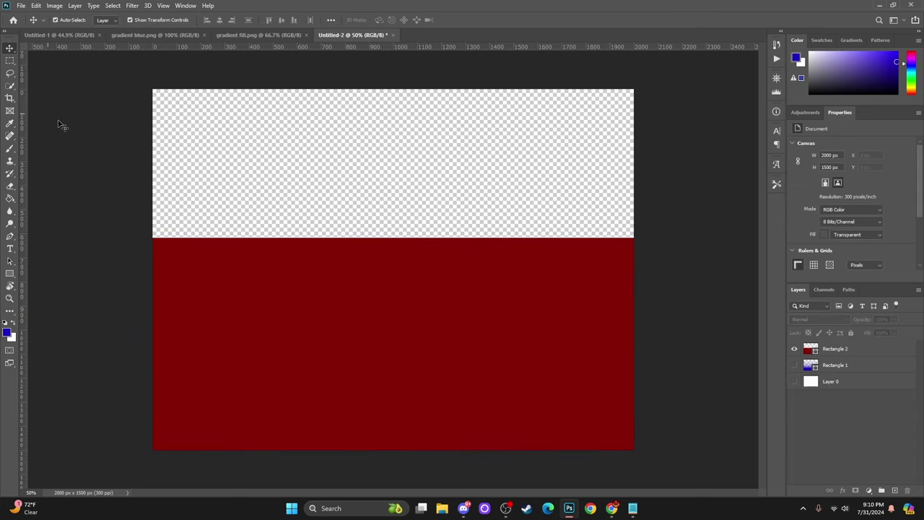
pyautogui.click(343, 264)
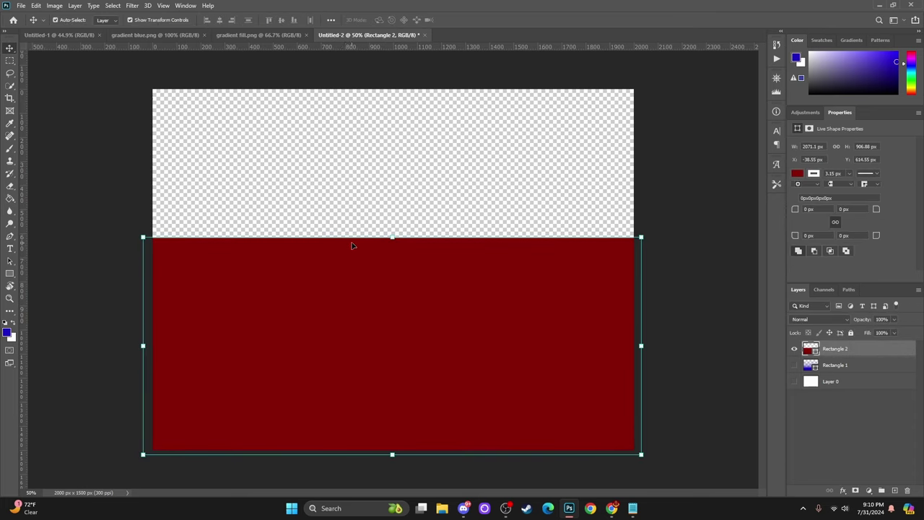
pyautogui.hotkey('ctrl', 'z')
pyautogui.hotkey('ctrl', 'z')
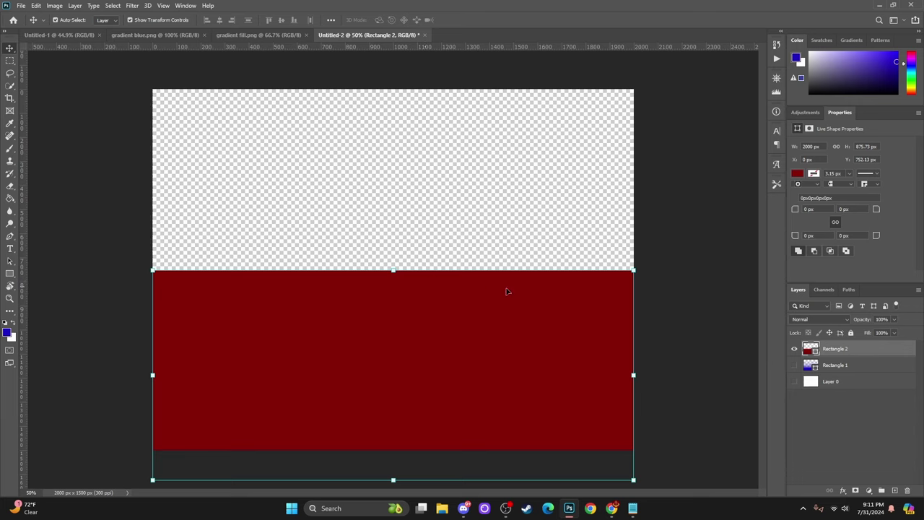
# Duplicate Rectangle 2 and reposition the copy as a stripe above the red block
pyautogui.rightClick(837, 350)
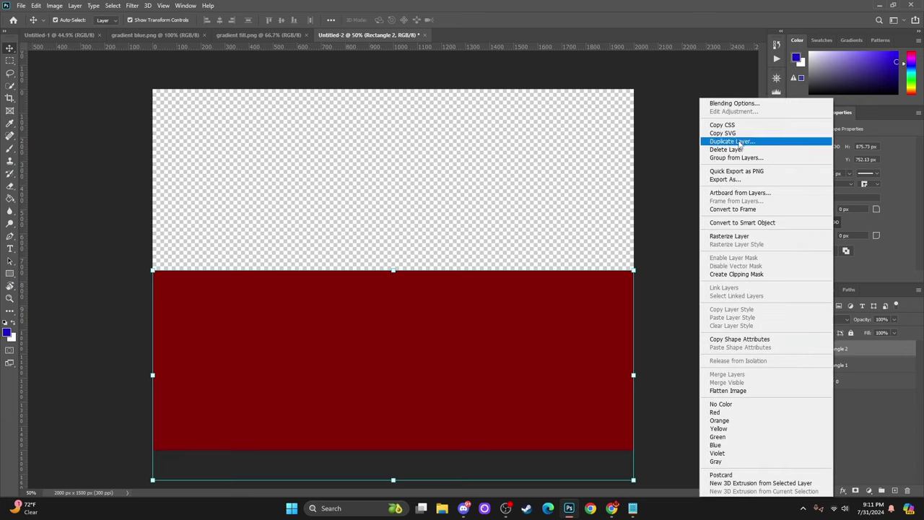
pyautogui.click(740, 144)
pyautogui.press('Return')
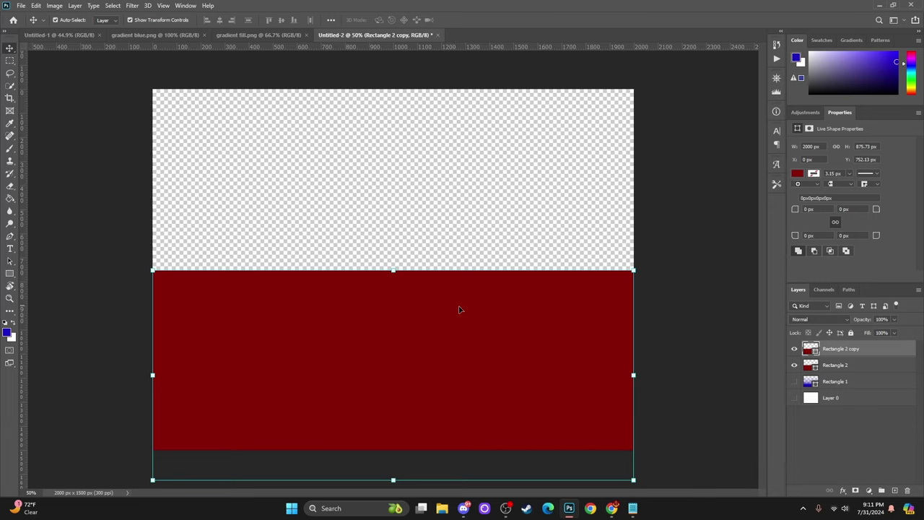
pyautogui.moveTo(877, 351); pyautogui.dragTo(874, 375)
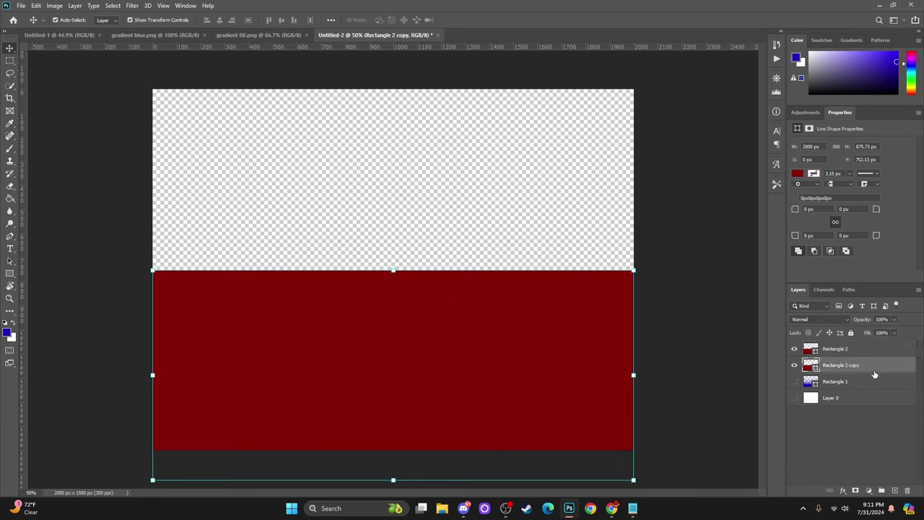
pyautogui.hotkey('shift', 'Up')
pyautogui.hotkey('shift', 'Up')
pyautogui.hotkey('shift', 'Up')
pyautogui.hotkey('shift', 'Up')
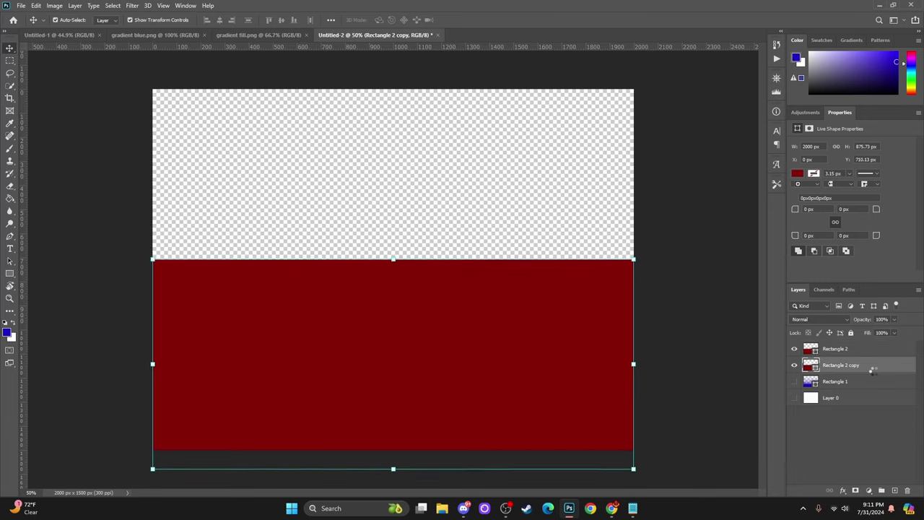
pyautogui.hotkey('alt', ']')
# Give Rectangle 2 copy a black Color Overlay, then reselect Rectangle 2
pyautogui.rightClick(857, 368)
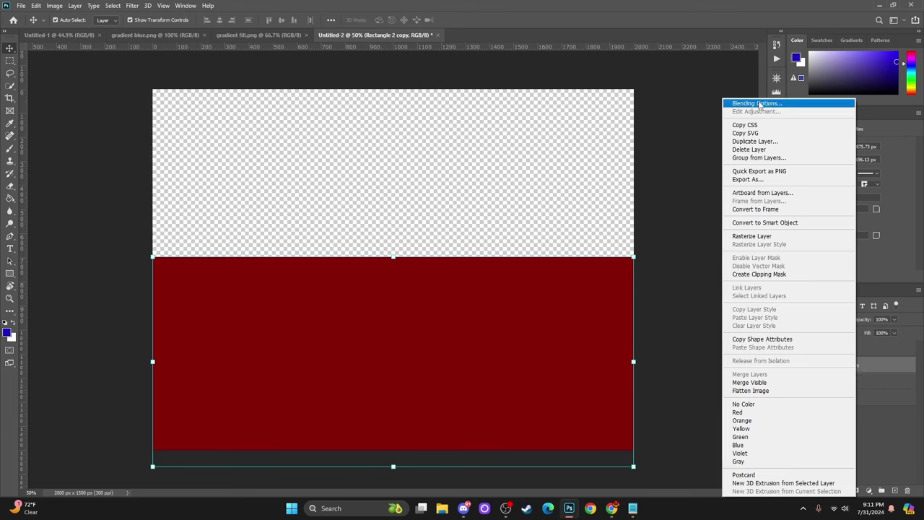
pyautogui.click(757, 106)
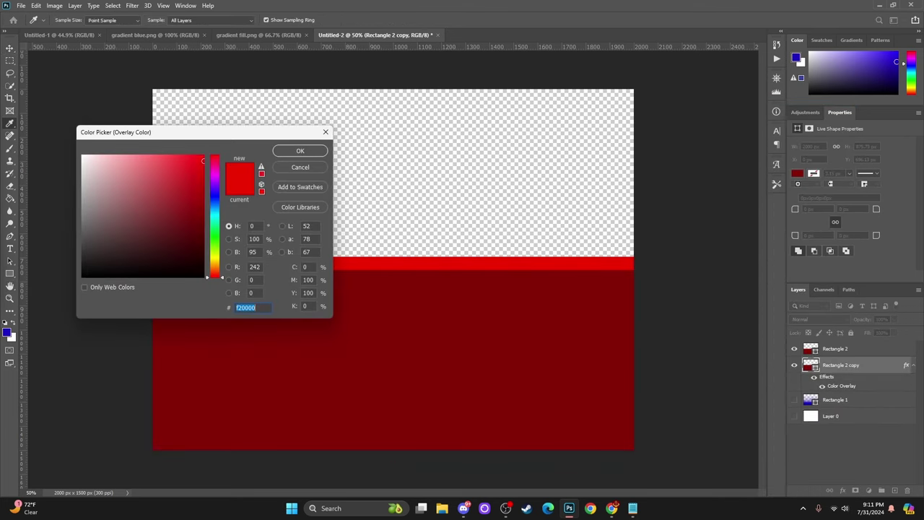
pyautogui.moveTo(147, 222); pyautogui.dragTo(57, 291)
pyautogui.click(299, 151)
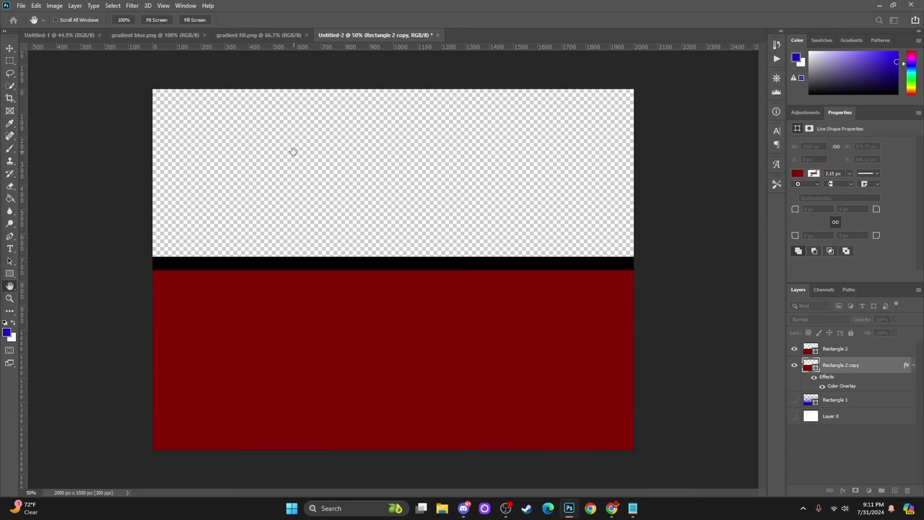
pyautogui.press('v')
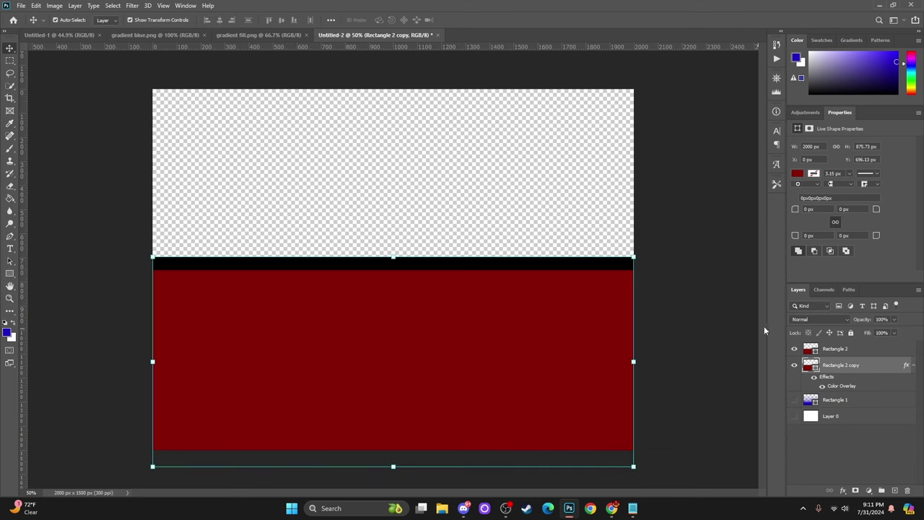
pyautogui.click(847, 350)
# Give Rectangle 2 an Inner Shadow effect darkening its edges, and commit a Ctrl+T transform
pyautogui.rightClick(847, 350)
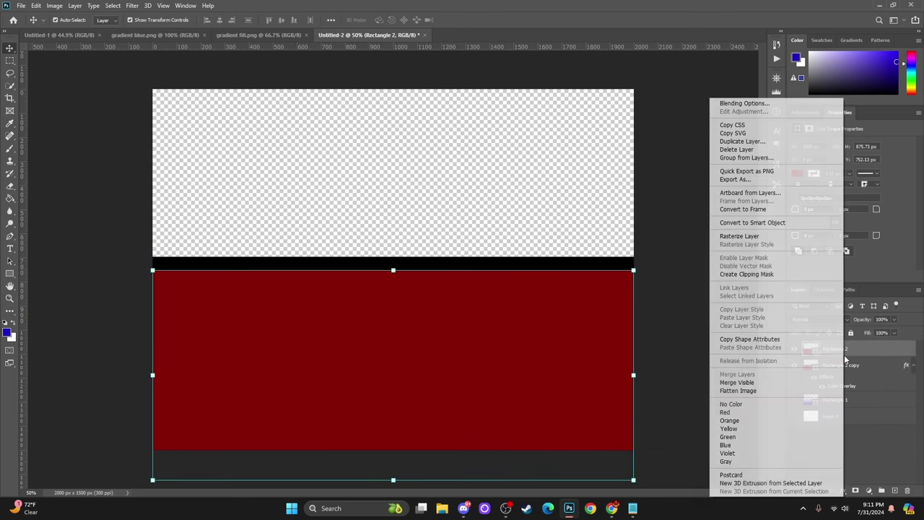
pyautogui.press('Escape')
pyautogui.press('h')
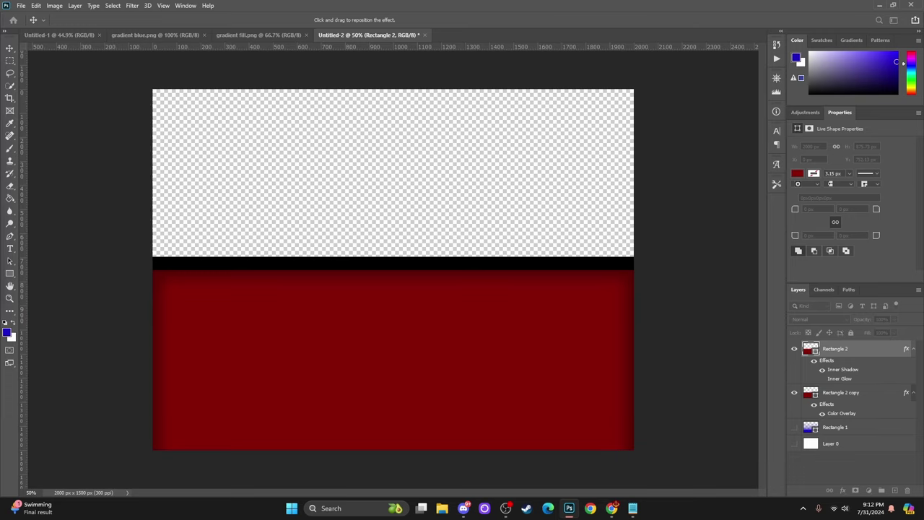
pyautogui.hotkey('ctrl', 't')
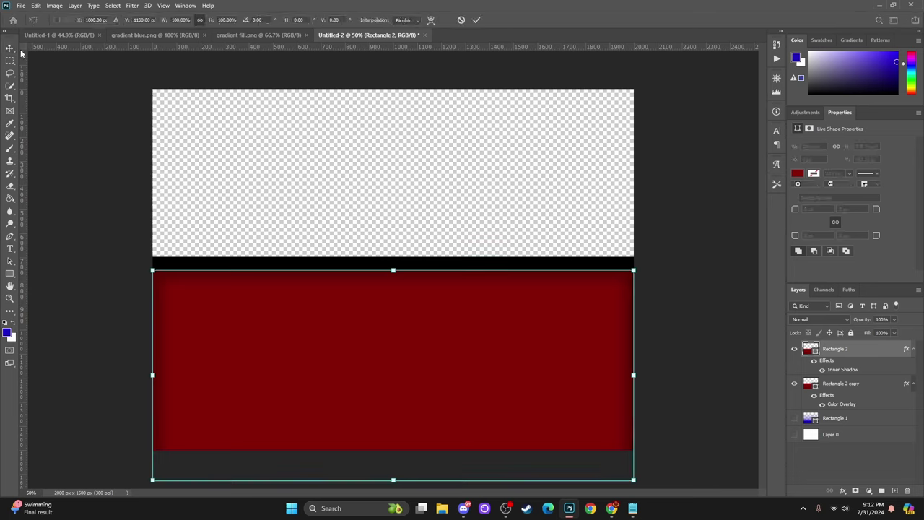
pyautogui.press('Return')
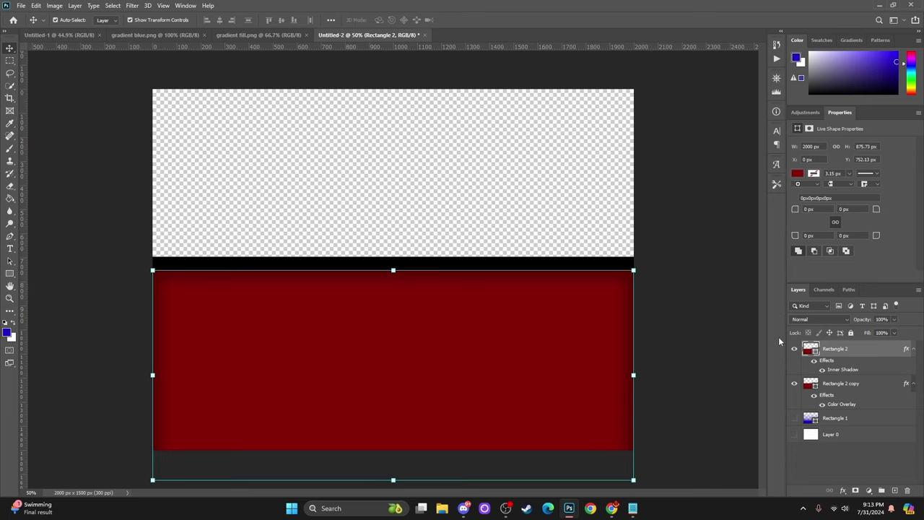
pyautogui.click(843, 382)
# Give Rectangle 2 copy a white Outer Glow (size 250 px, spread 4%), discarding a trial Inner Glow
pyautogui.rightClick(842, 383)
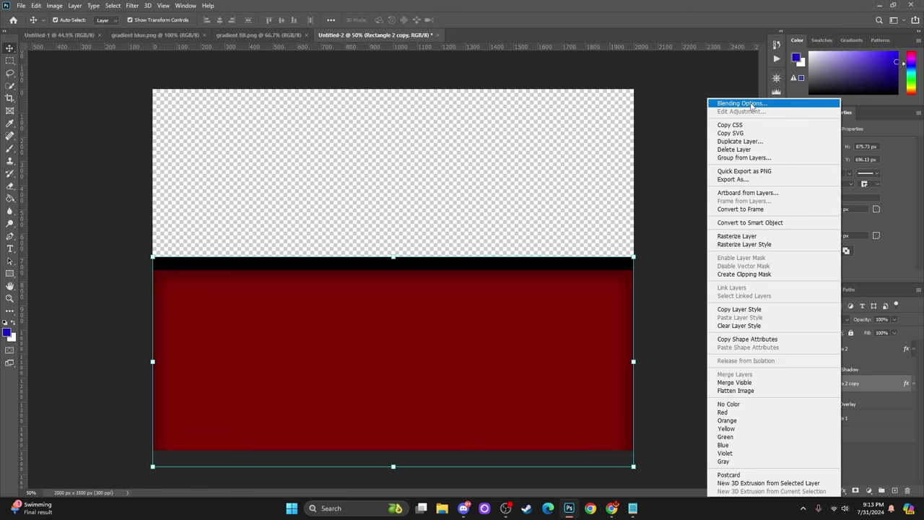
pyautogui.press('Escape')
pyautogui.press('h')
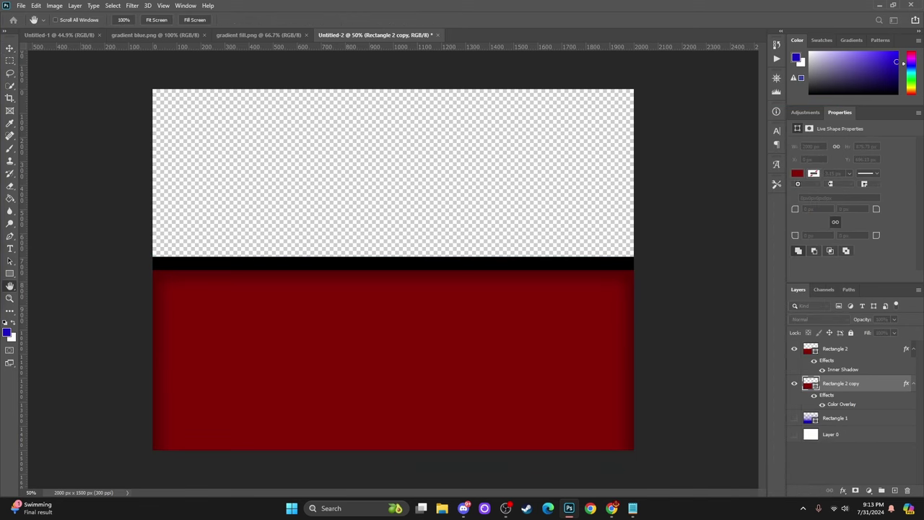
pyautogui.moveTo(543, 41); pyautogui.dragTo(754, 74)
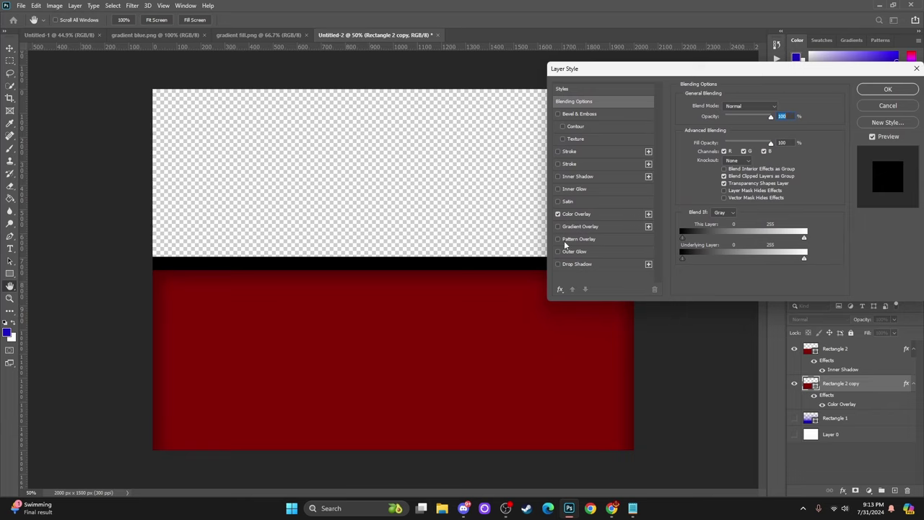
pyautogui.click(576, 190)
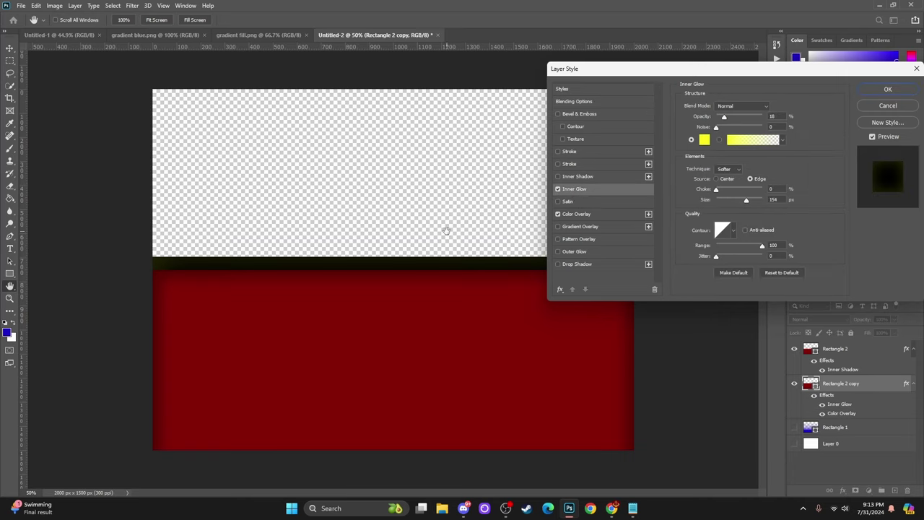
pyautogui.click(558, 189)
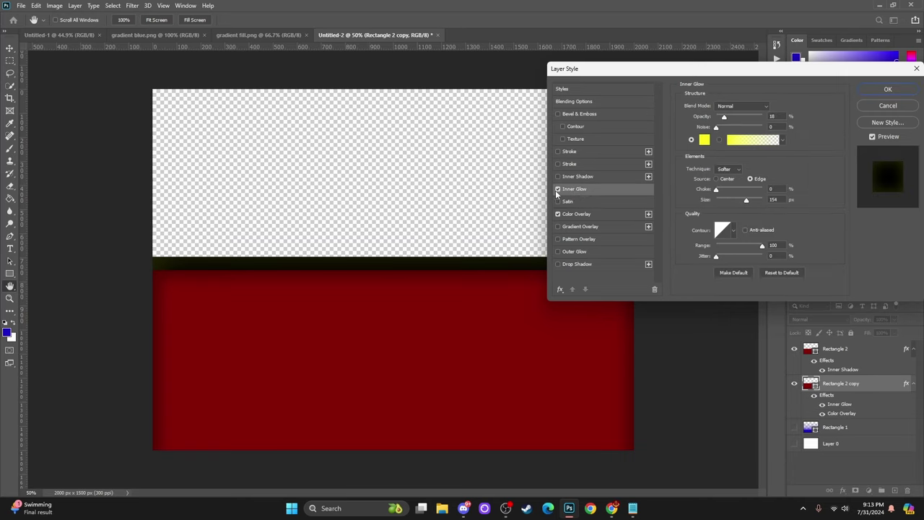
pyautogui.click(591, 251)
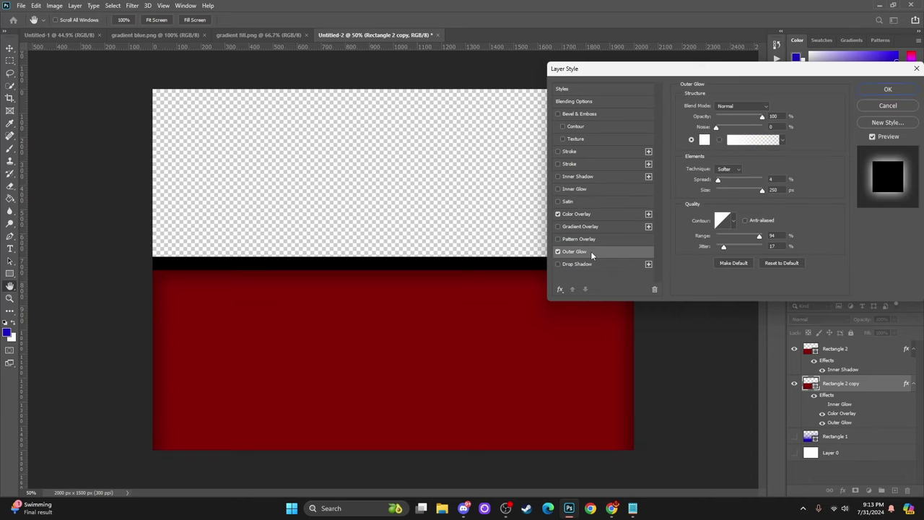
# Give Rectangle 2 copy a black (000000) Outer Glow with smaller size and wider spread, then deselect
pyautogui.click(704, 140)
pyautogui.write('000000')
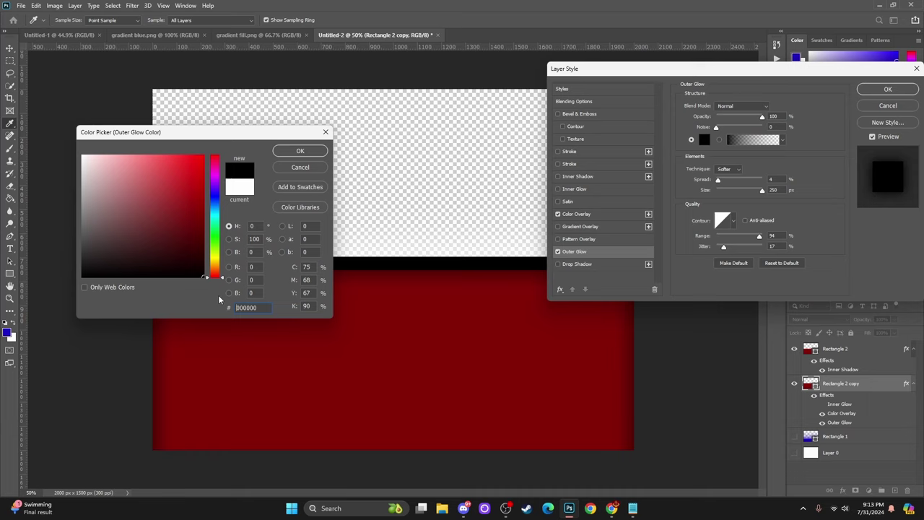
pyautogui.click(301, 151)
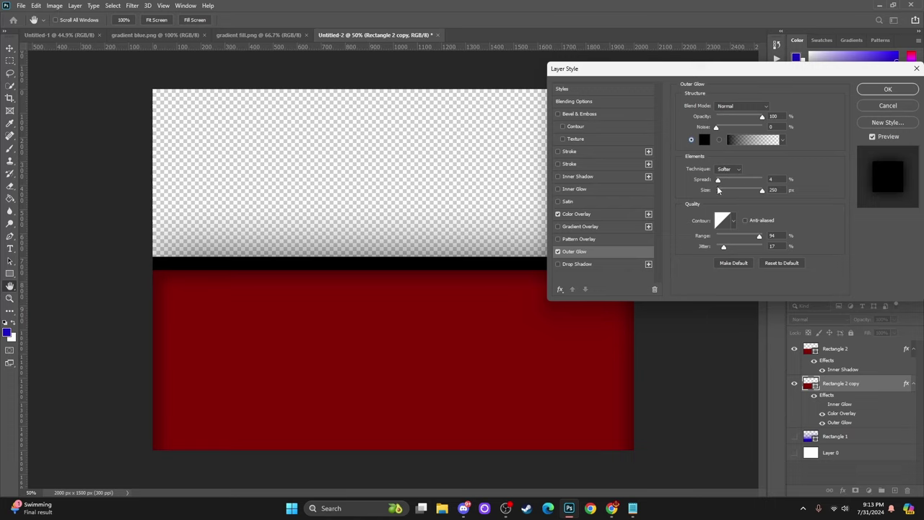
pyautogui.moveTo(750, 192)
pyautogui.mouseDown()
pyautogui.moveTo(733, 196)
pyautogui.moveTo(727, 177)
pyautogui.moveTo(737, 190)
pyautogui.mouseUp()
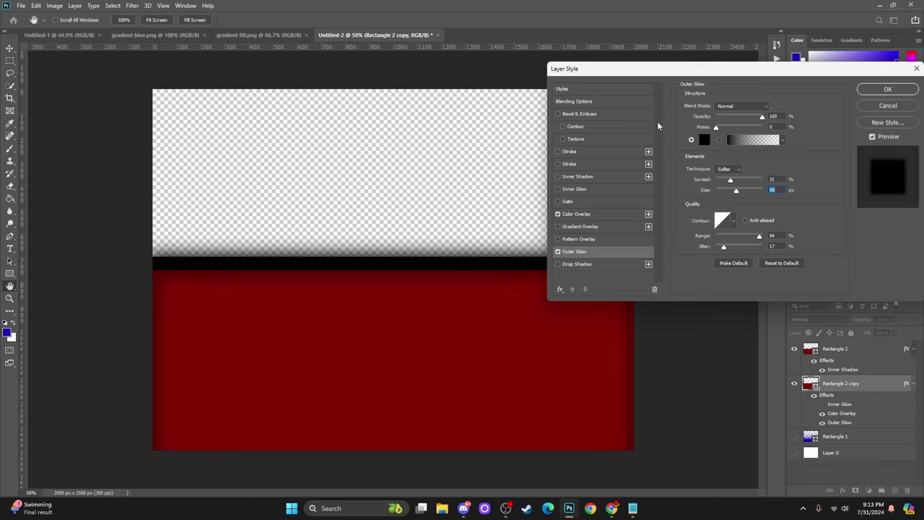
pyautogui.click(876, 89)
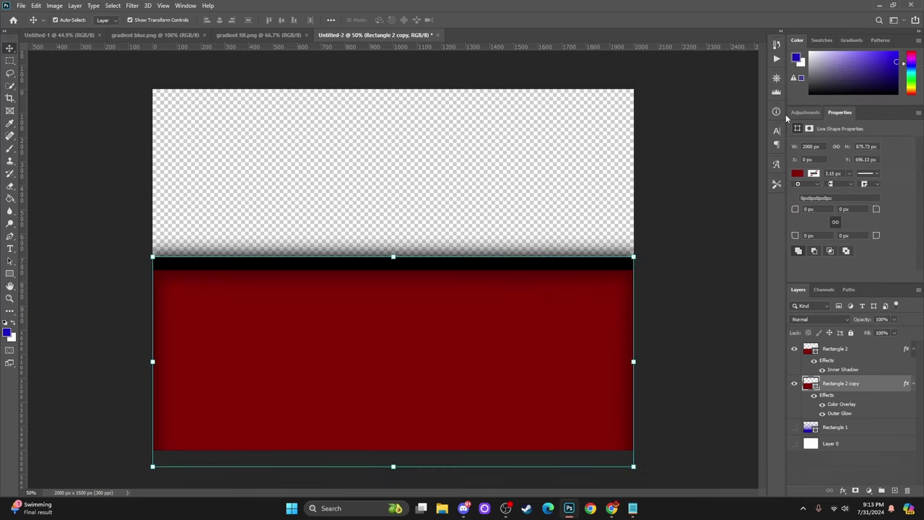
pyautogui.click(668, 152)
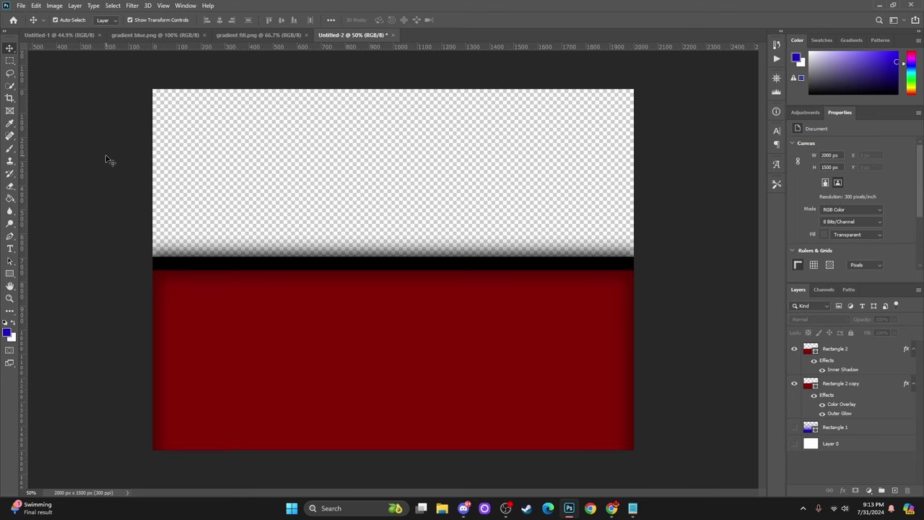
# Export the red helmet design with File > Export > Export As
pyautogui.click(21, 6)
pyautogui.moveTo(72, 146)
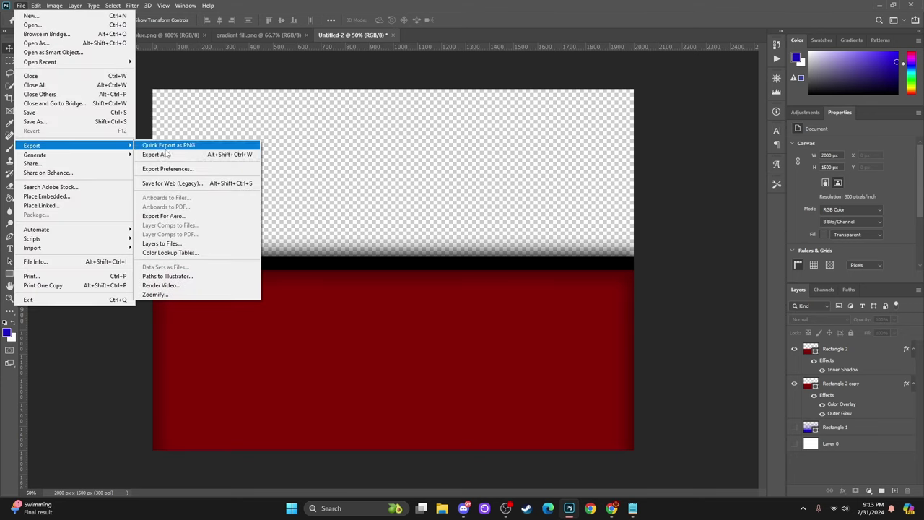
pyautogui.click(176, 154)
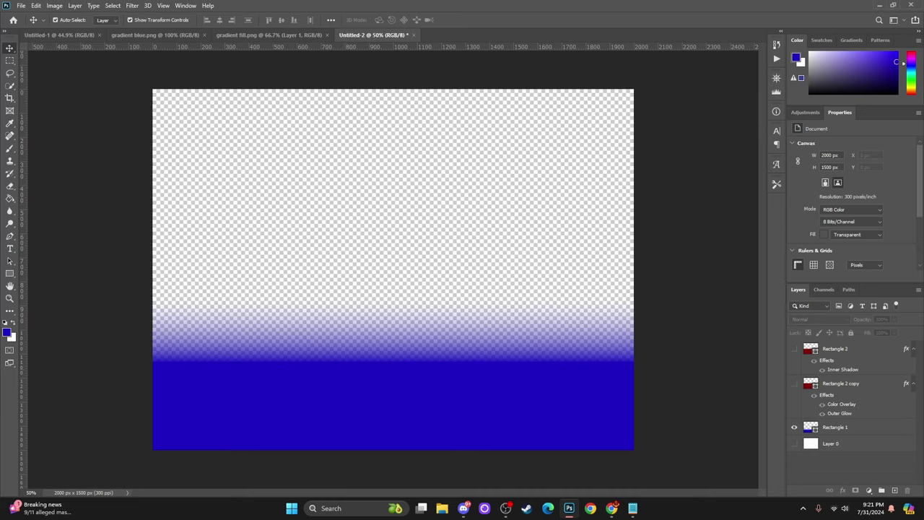
# Move Rectangle 1's gradient opacity stop right so the blue fade starts higher
pyautogui.click(288, 395)
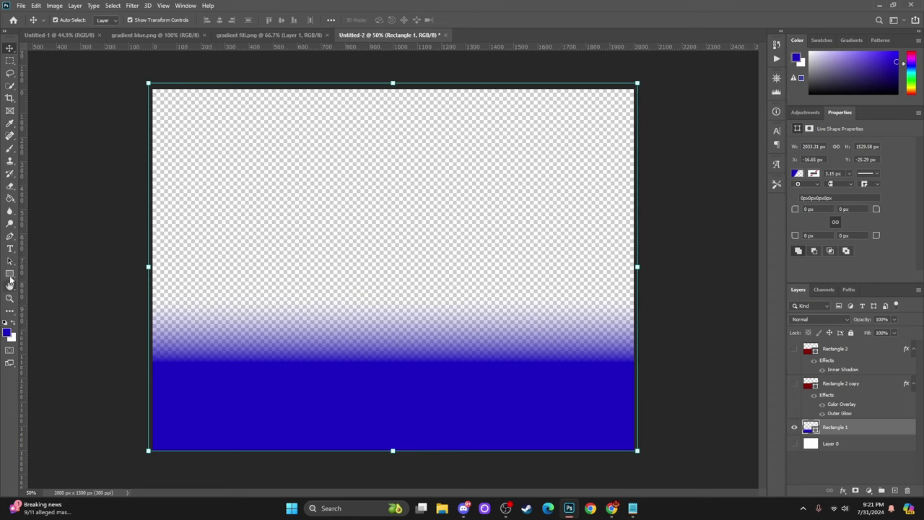
pyautogui.click(9, 273)
pyautogui.click(108, 20)
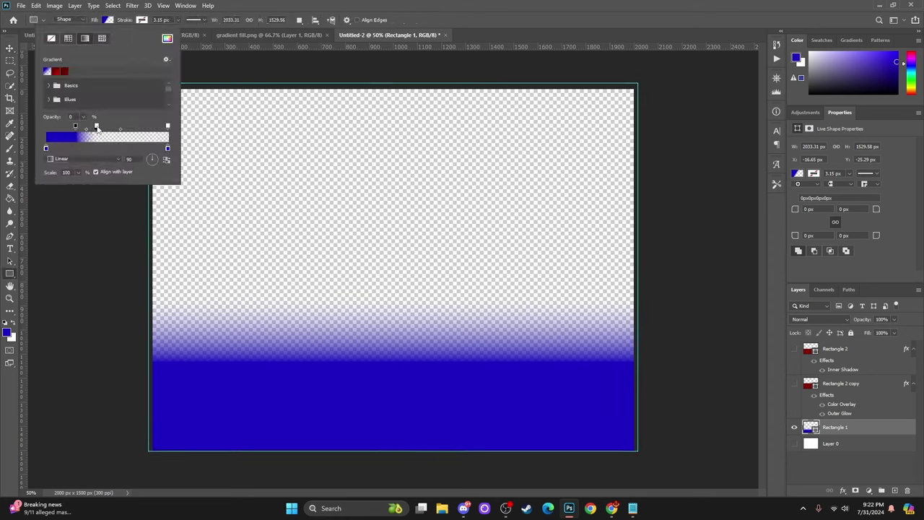
pyautogui.moveTo(96, 127)
pyautogui.mouseDown()
pyautogui.moveTo(116, 129)
pyautogui.moveTo(104, 127)
pyautogui.mouseUp()
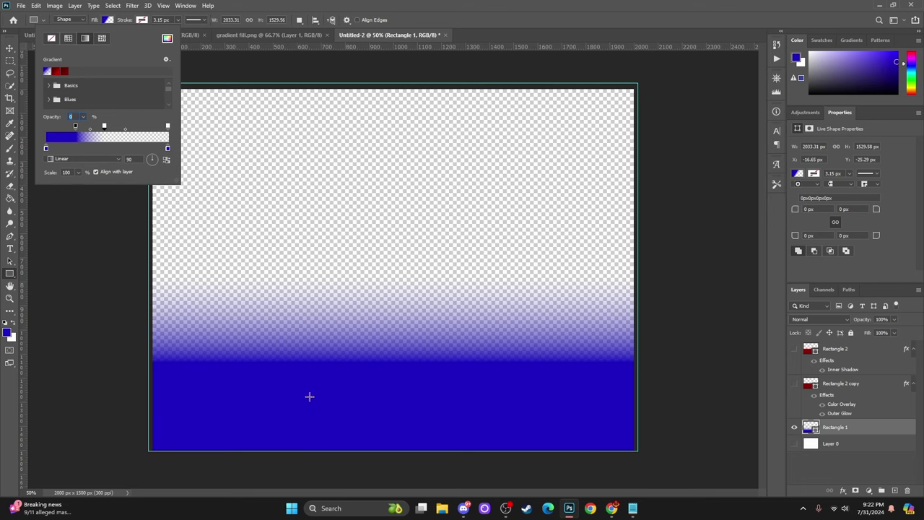
pyautogui.click(110, 21)
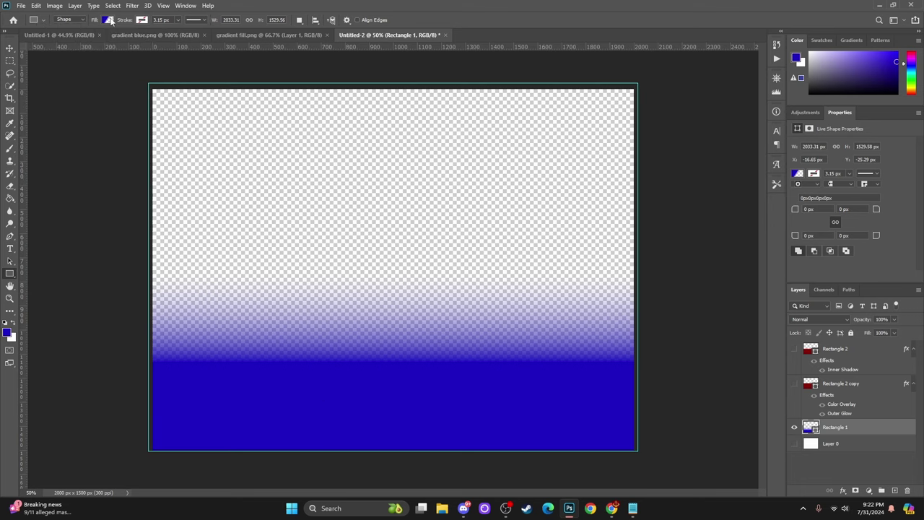
# Export the blue gradient image as a PNG
pyautogui.click(21, 6)
pyautogui.moveTo(55, 149)
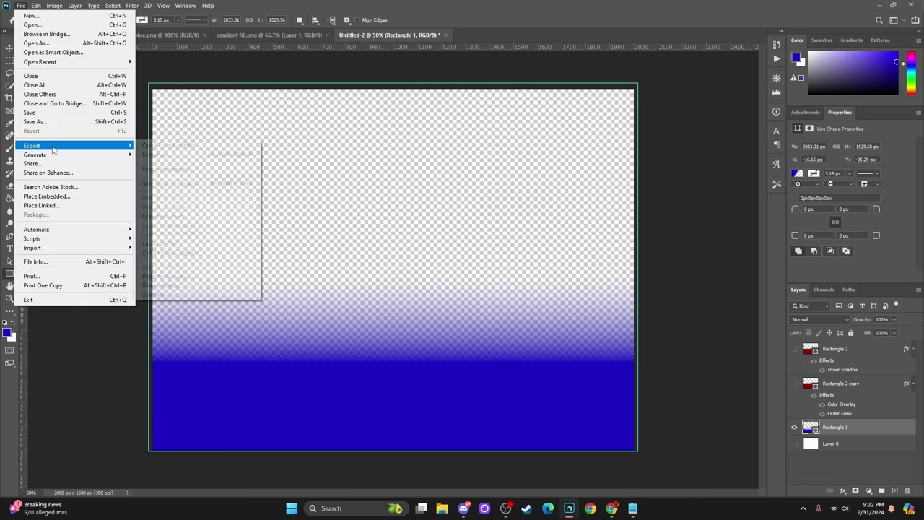
pyautogui.click(154, 155)
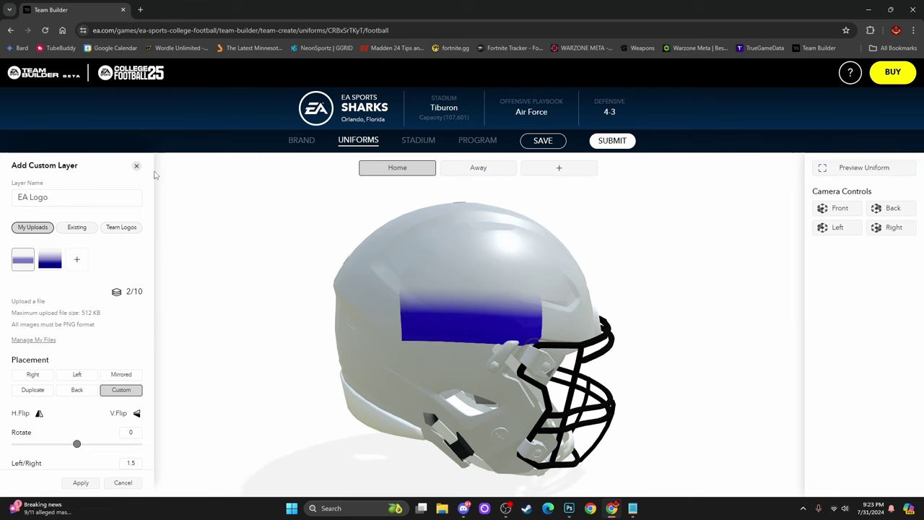
# Try Mirrored placement for the blue gradient layer and orbit the helmet to check it
pyautogui.moveTo(385, 314); pyautogui.dragTo(392, 307)
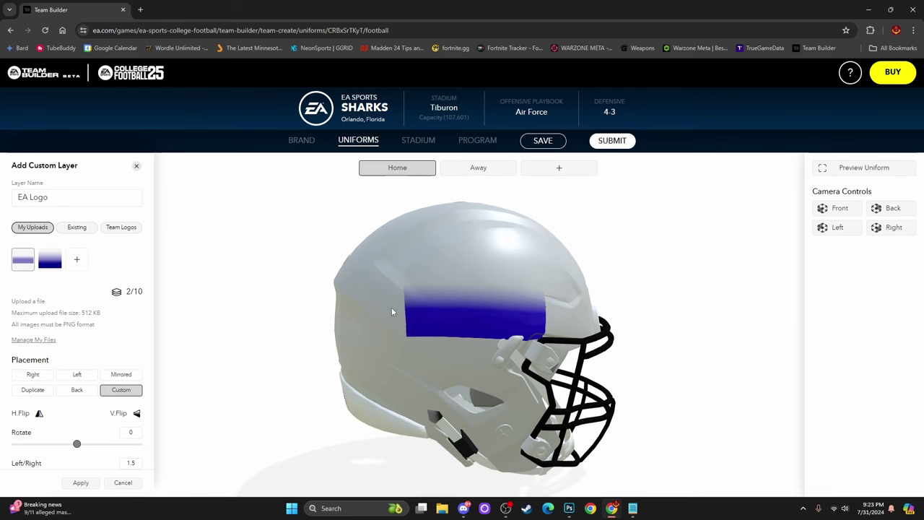
pyautogui.scroll(-3, 114, 328)
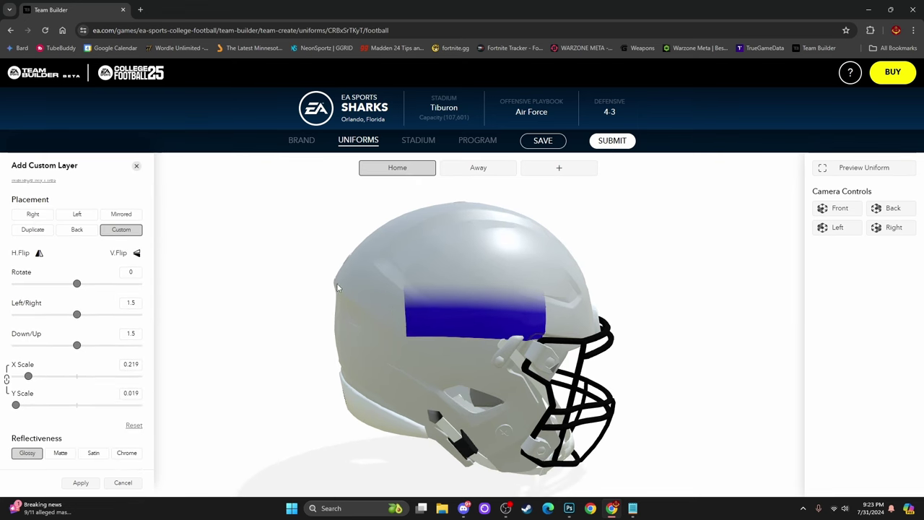
pyautogui.click(121, 216)
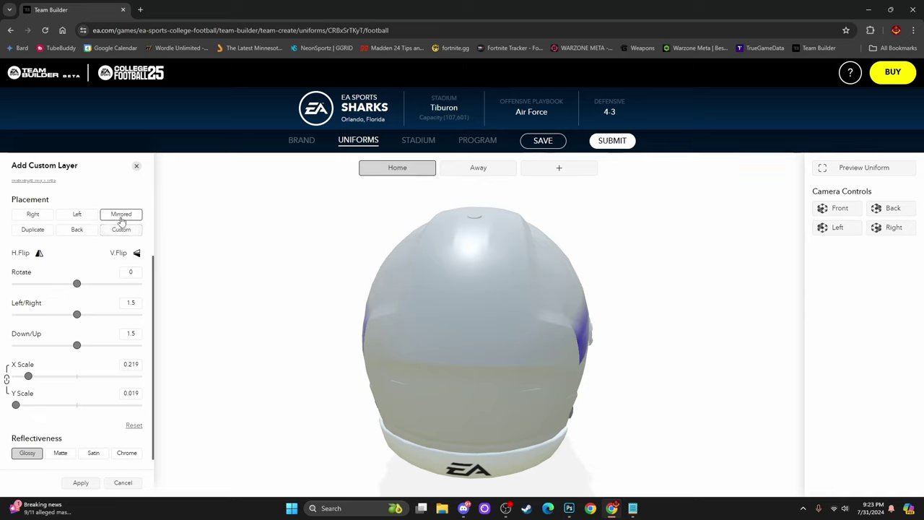
pyautogui.moveTo(473, 317); pyautogui.dragTo(390, 304)
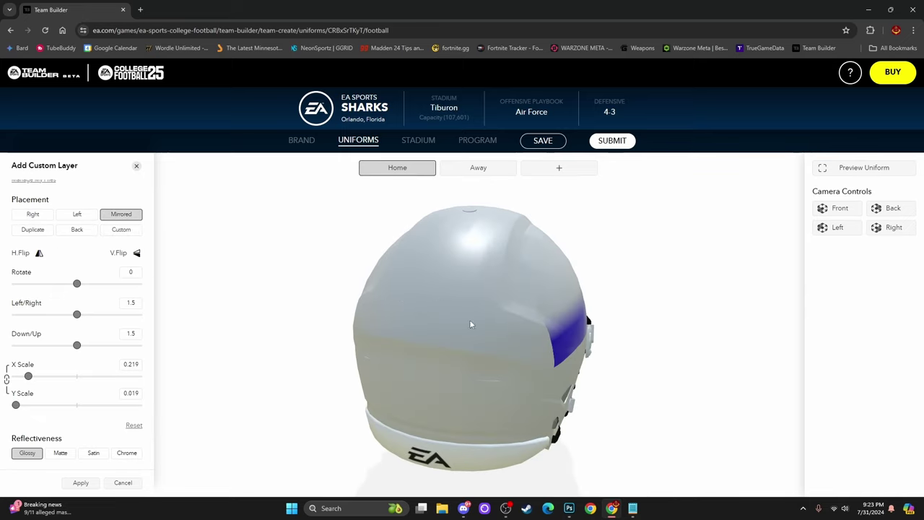
pyautogui.moveTo(470, 324); pyautogui.dragTo(344, 291)
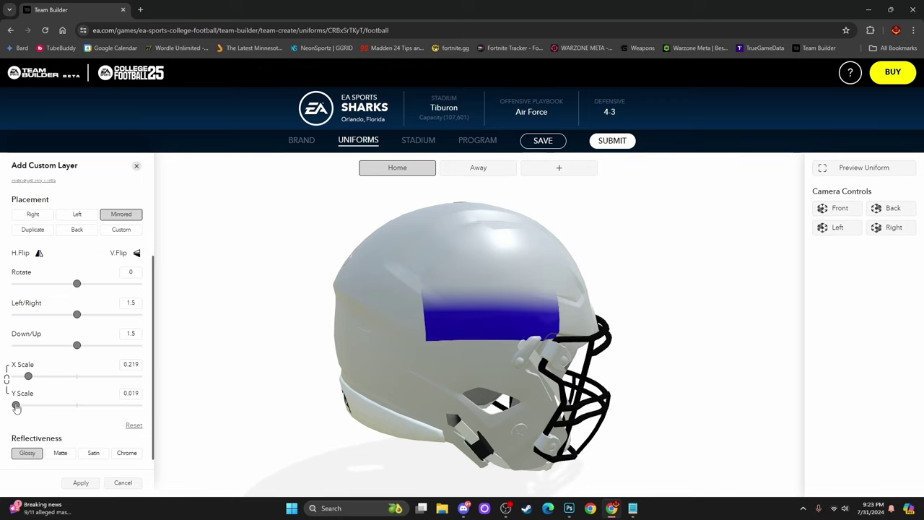
# Set the layer's Y Scale to 0.034 and X Scale to 1.09, checking the helmet's back
pyautogui.moveTo(16, 407); pyautogui.dragTo(83, 378)
pyautogui.moveTo(173, 375); pyautogui.dragTo(623, 383)
pyautogui.moveTo(458, 365); pyautogui.dragTo(383, 350)
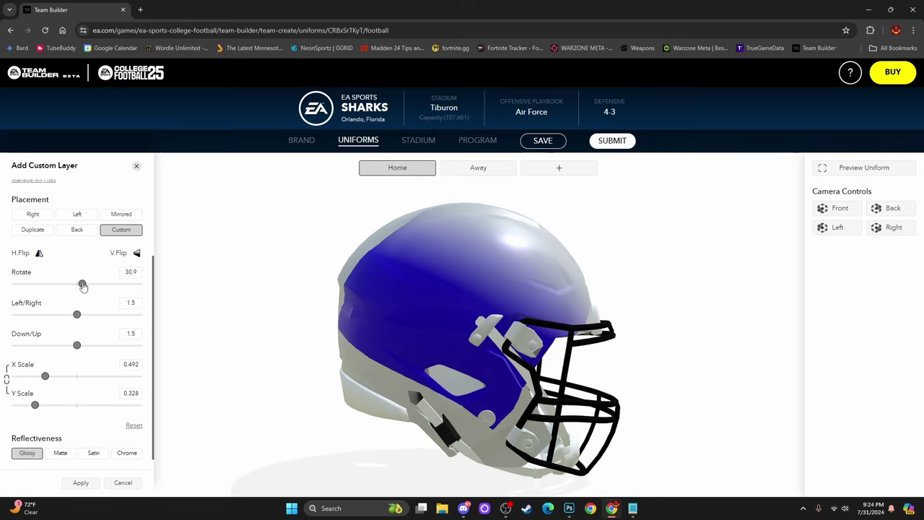
# Position the blue layer at Rotate 25.3, Left/Right 1.296 and Down/Up 1.226
pyautogui.moveTo(83, 286); pyautogui.dragTo(84, 286)
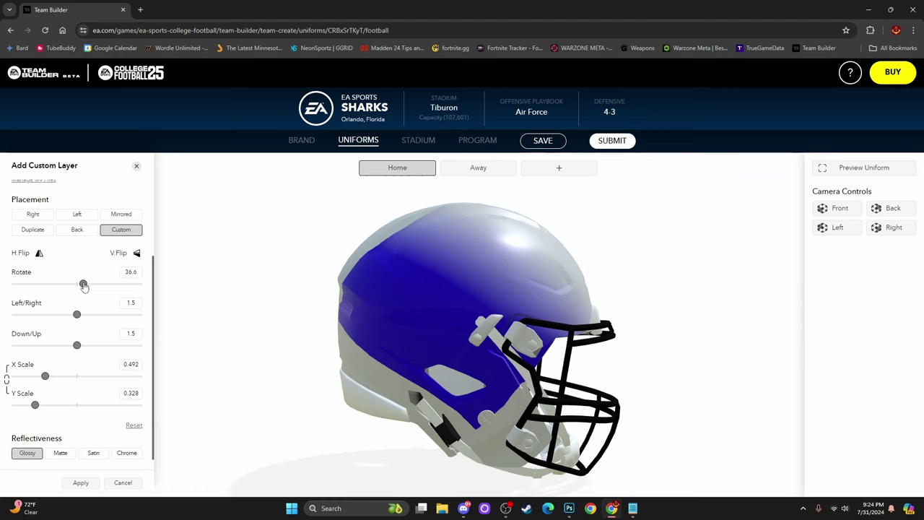
pyautogui.moveTo(364, 315); pyautogui.dragTo(394, 304)
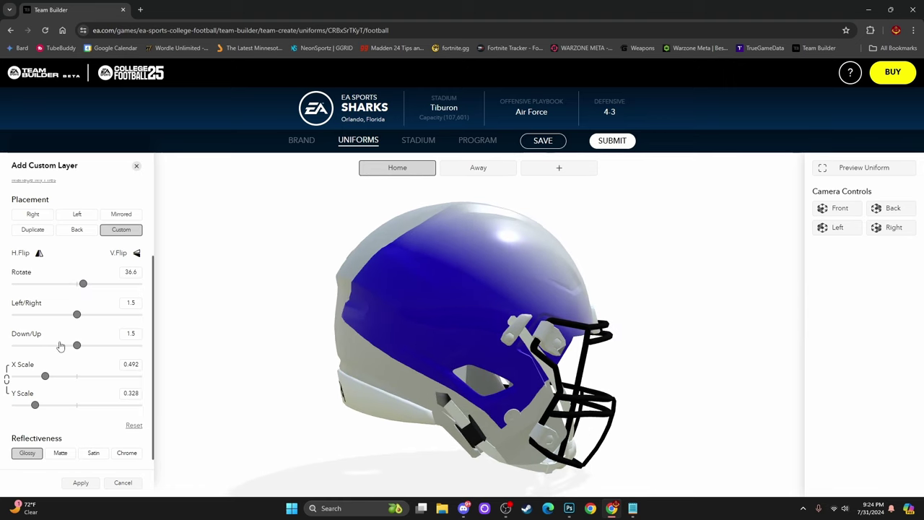
pyautogui.moveTo(77, 346); pyautogui.dragTo(56, 351)
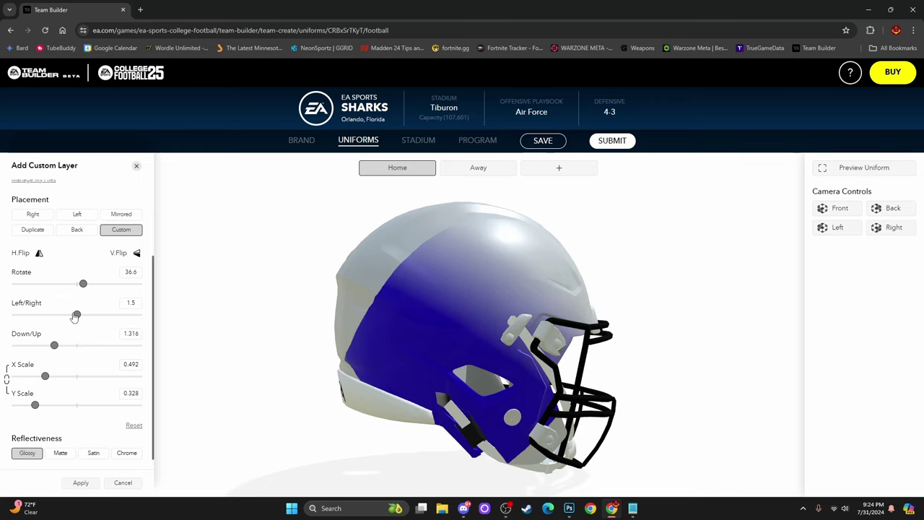
pyautogui.moveTo(76, 316); pyautogui.dragTo(46, 319)
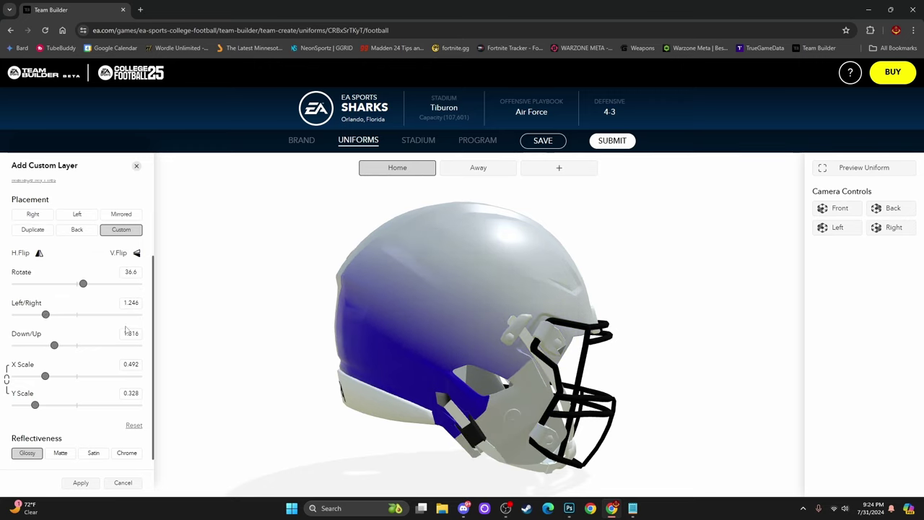
pyautogui.moveTo(549, 363); pyautogui.dragTo(443, 367)
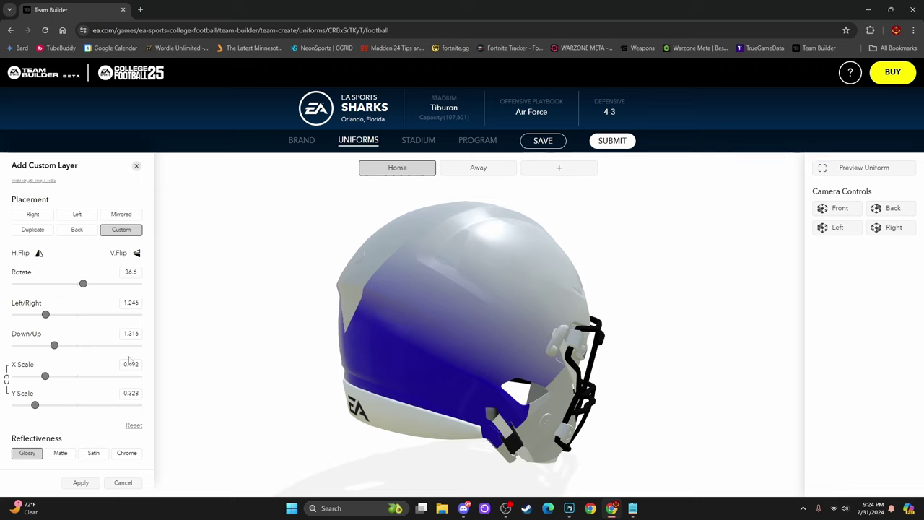
pyautogui.moveTo(412, 328); pyautogui.dragTo(103, 352)
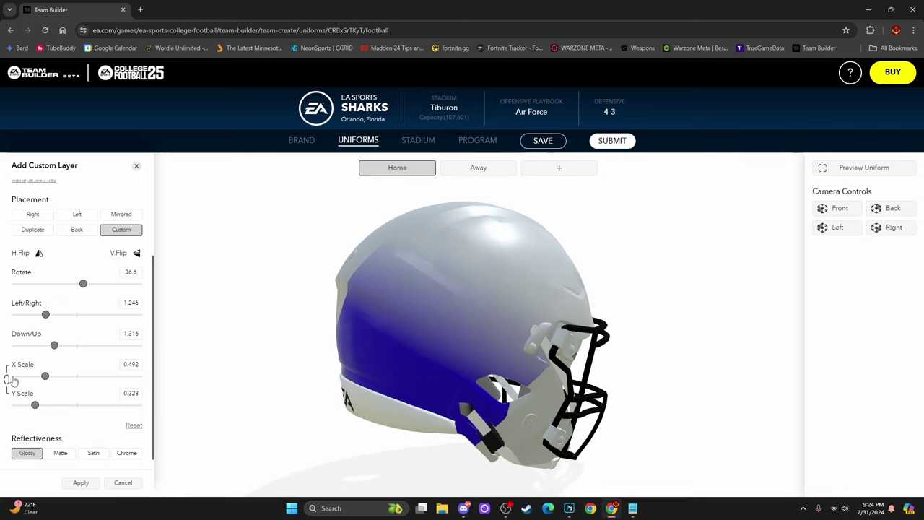
# Scale the blue band to X 0.958 and Y 0.476, then apply the layer
pyautogui.moveTo(45, 376); pyautogui.dragTo(158, 383)
pyautogui.moveTo(336, 344); pyautogui.dragTo(391, 334)
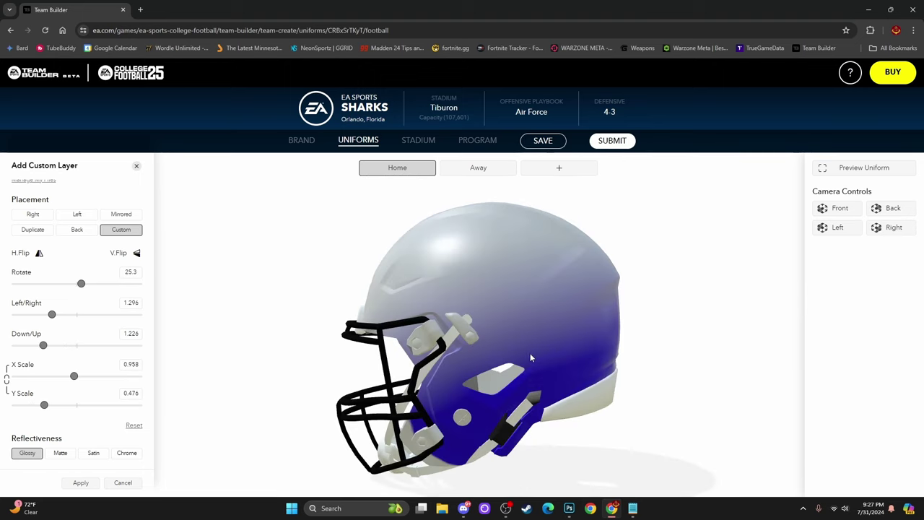
pyautogui.moveTo(607, 350); pyautogui.dragTo(559, 392)
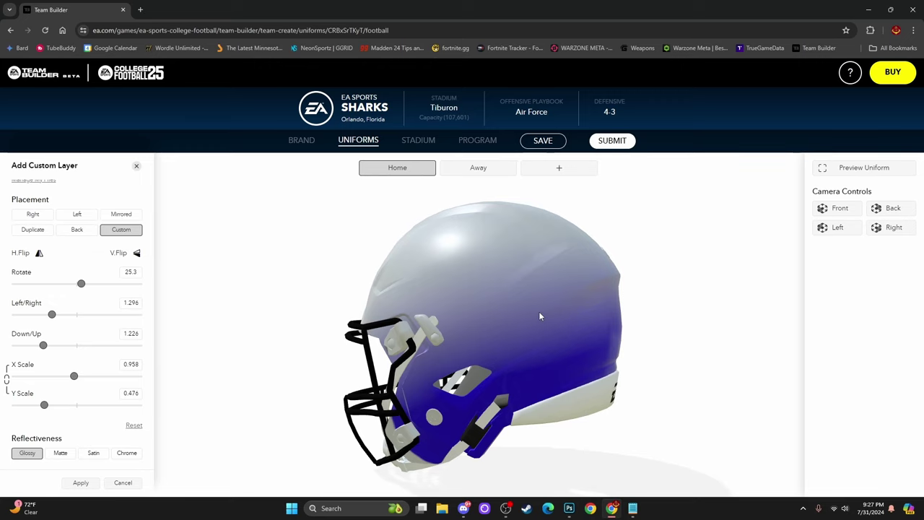
pyautogui.moveTo(216, 332); pyautogui.dragTo(514, 218)
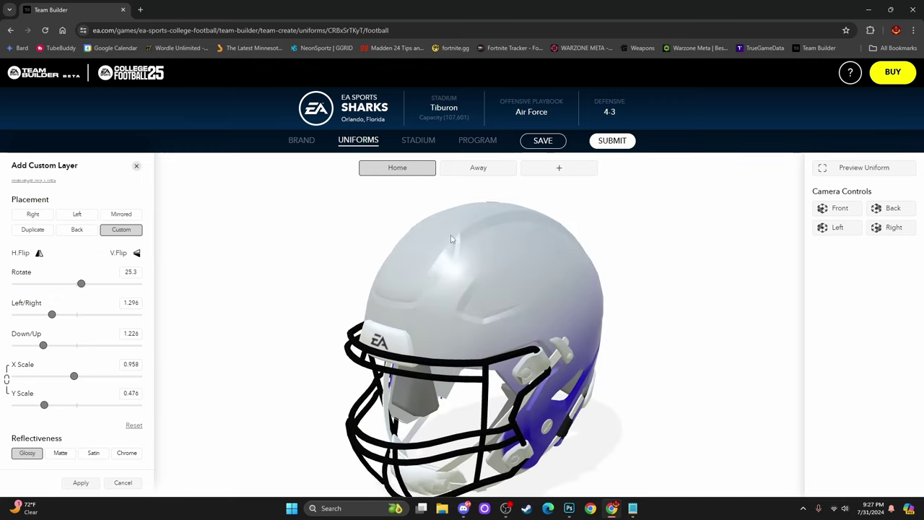
pyautogui.moveTo(451, 239); pyautogui.dragTo(570, 260)
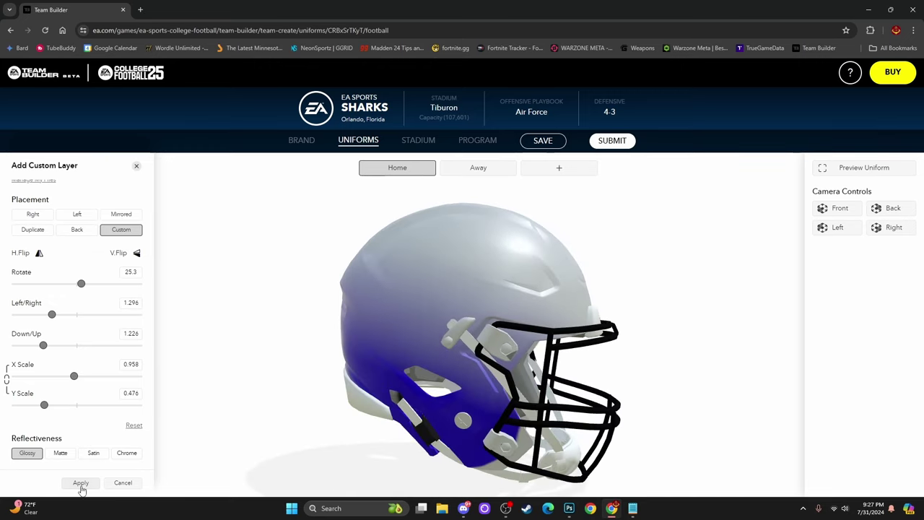
pyautogui.click(81, 484)
# Open the custom colour picker for the helmet's base colour
pyautogui.moveTo(478, 360); pyautogui.dragTo(447, 353)
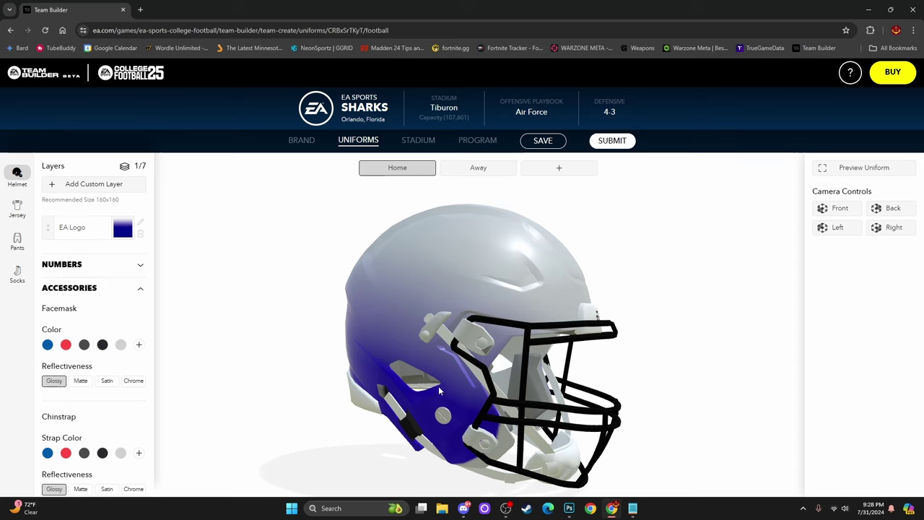
pyautogui.moveTo(439, 391); pyautogui.dragTo(366, 339)
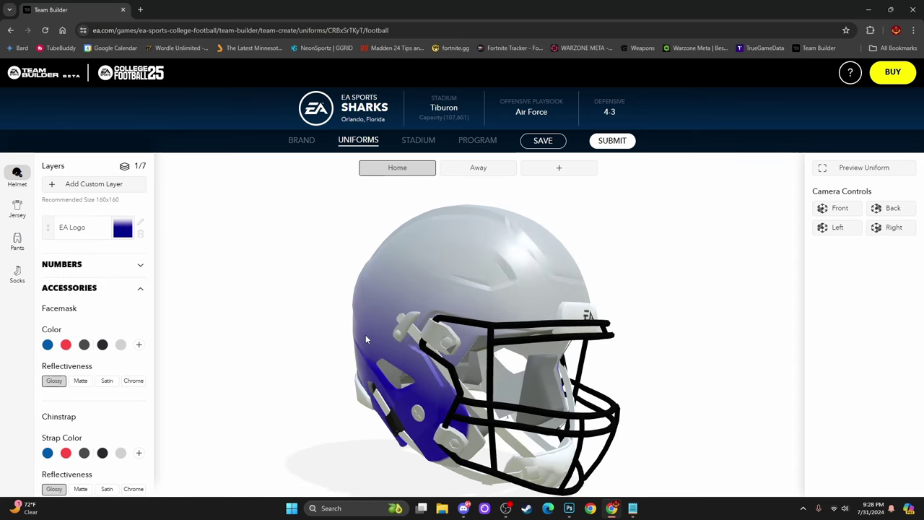
pyautogui.scroll(3, 96, 268)
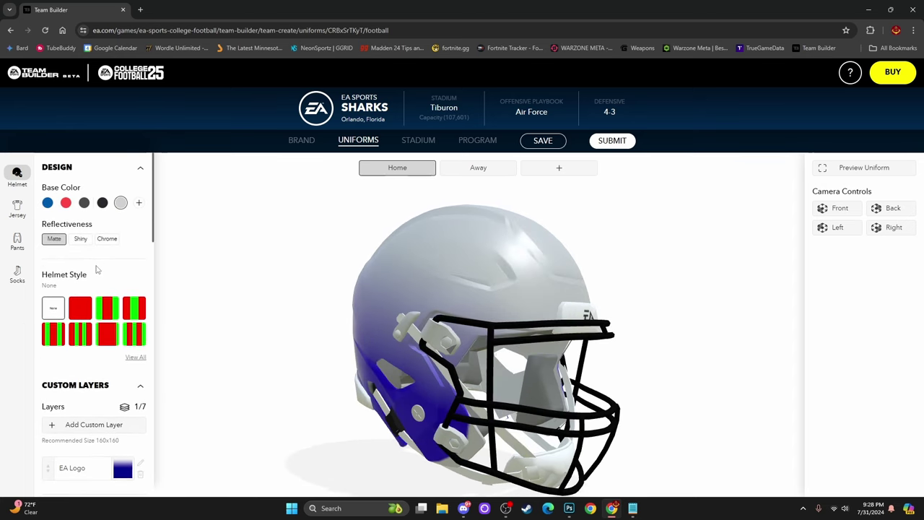
pyautogui.click(138, 203)
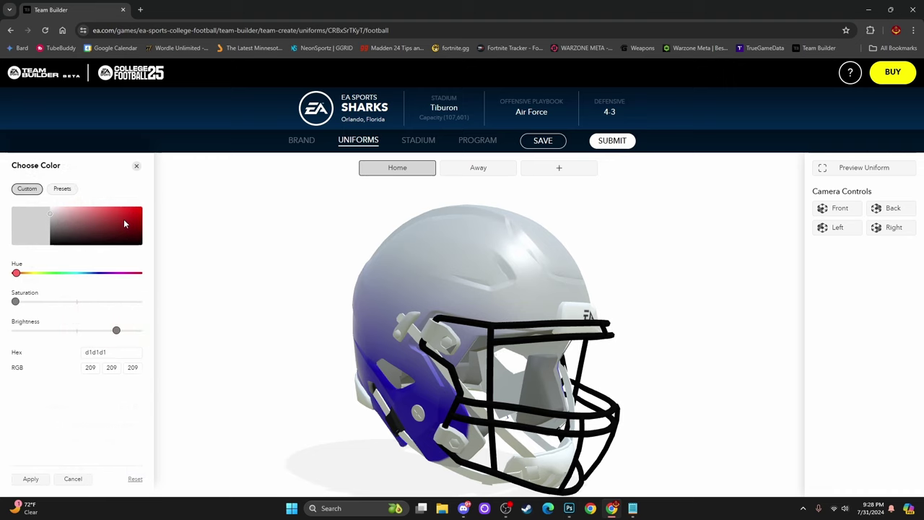
# Set the helmet base colour to red #ac2323 and rotate the helmet to preview it
pyautogui.click(124, 222)
pyautogui.moveTo(440, 282); pyautogui.dragTo(530, 294)
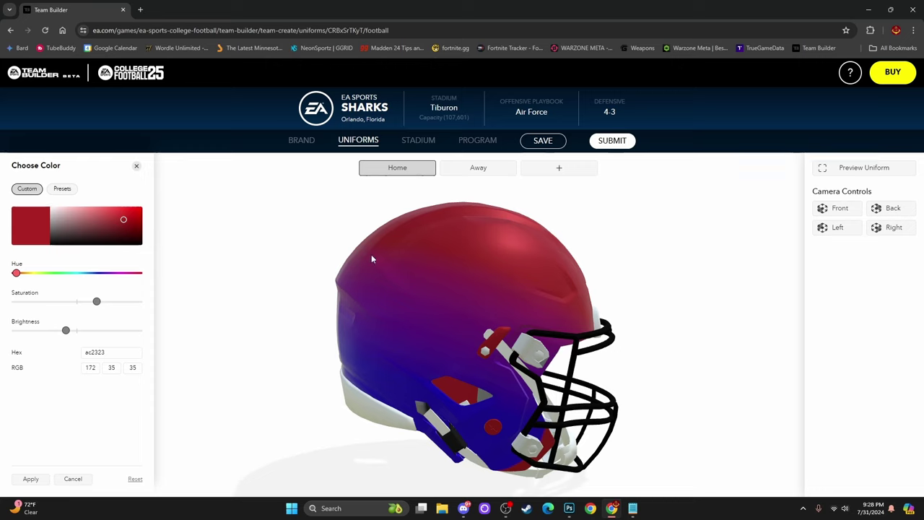
pyautogui.moveTo(371, 258); pyautogui.dragTo(401, 297)
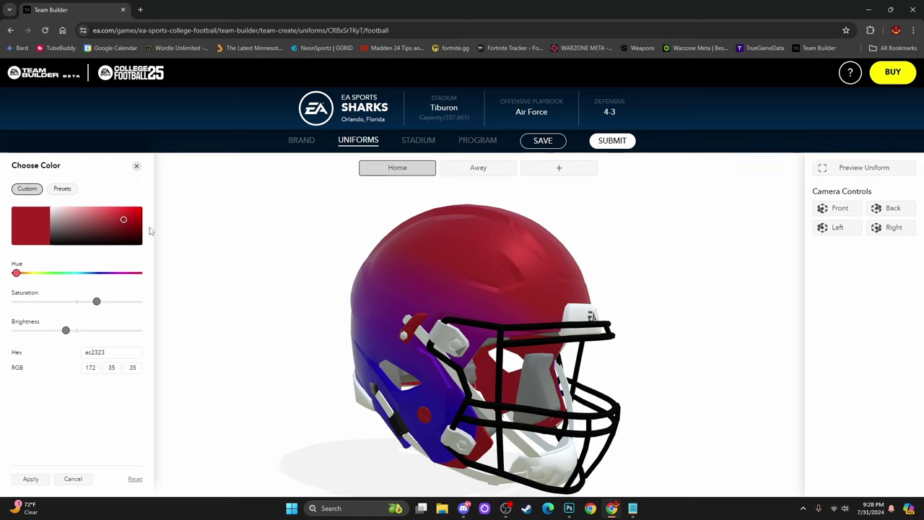